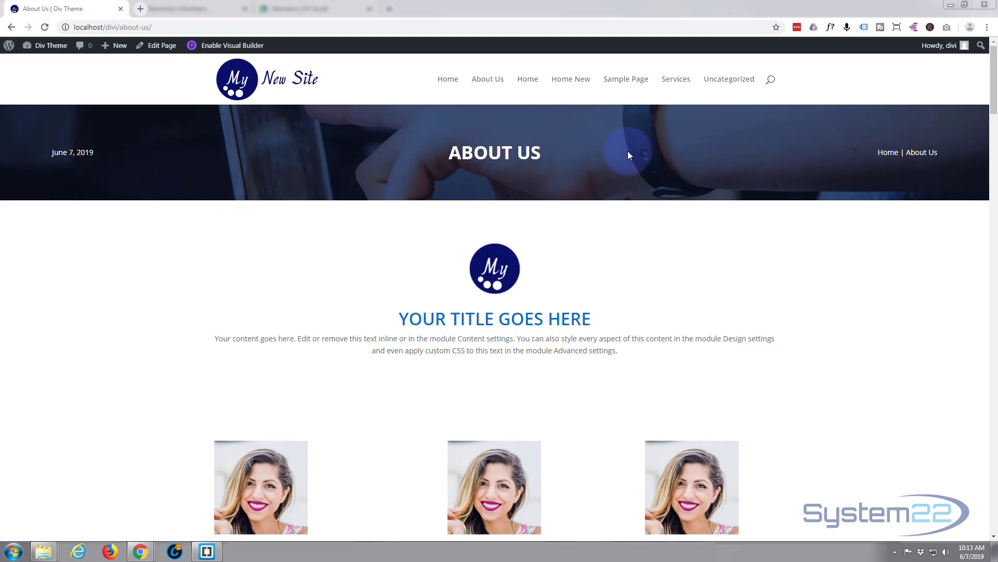
- Reload the About Us page and scroll through it to locate the counter section
left_click(994, 96)
left_click_drag(995, 96, 994, 424)
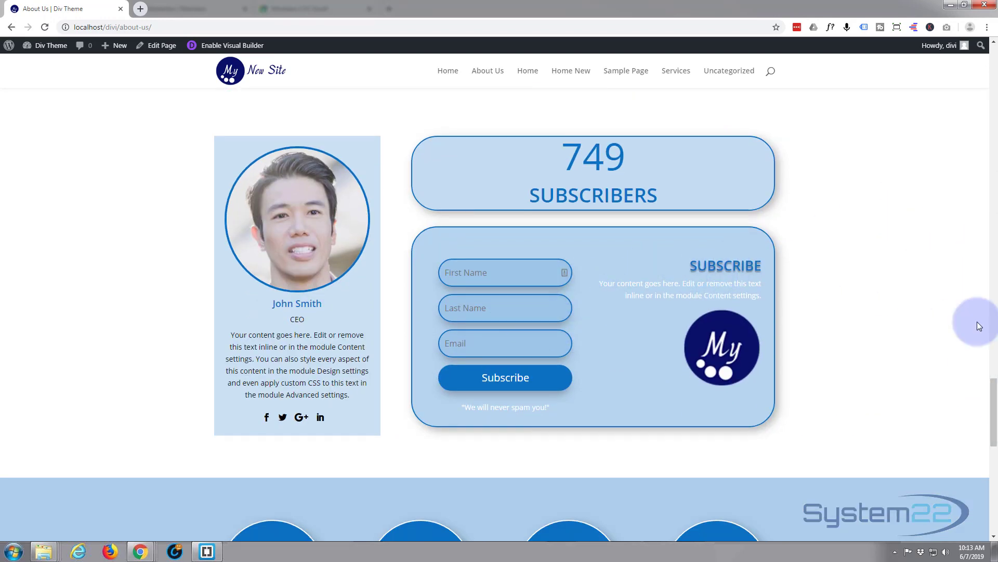
left_click_drag(992, 412, 994, 453)
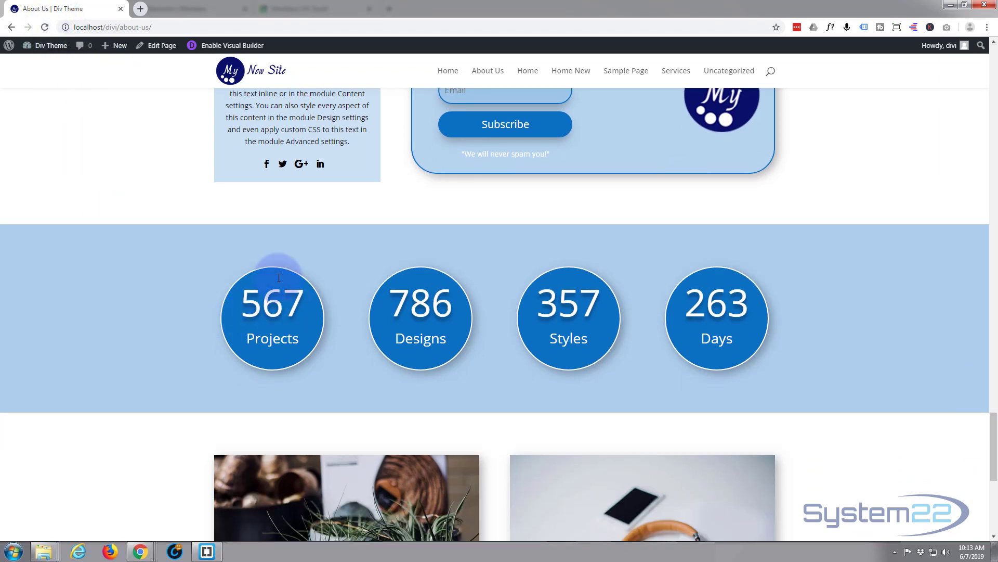
left_click(46, 29)
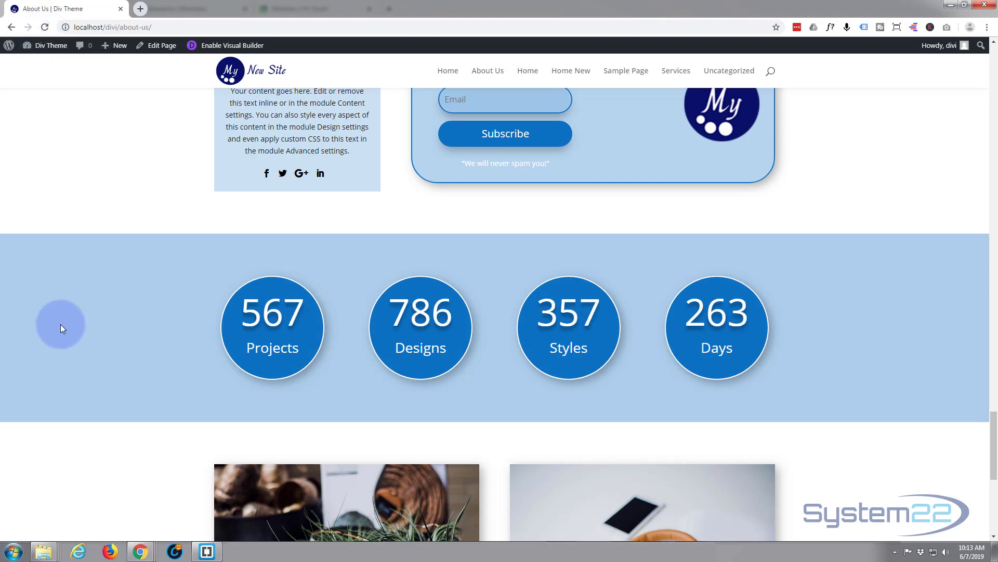
scroll(61, 344, "up", 2)
scroll(62, 346, "down", 1)
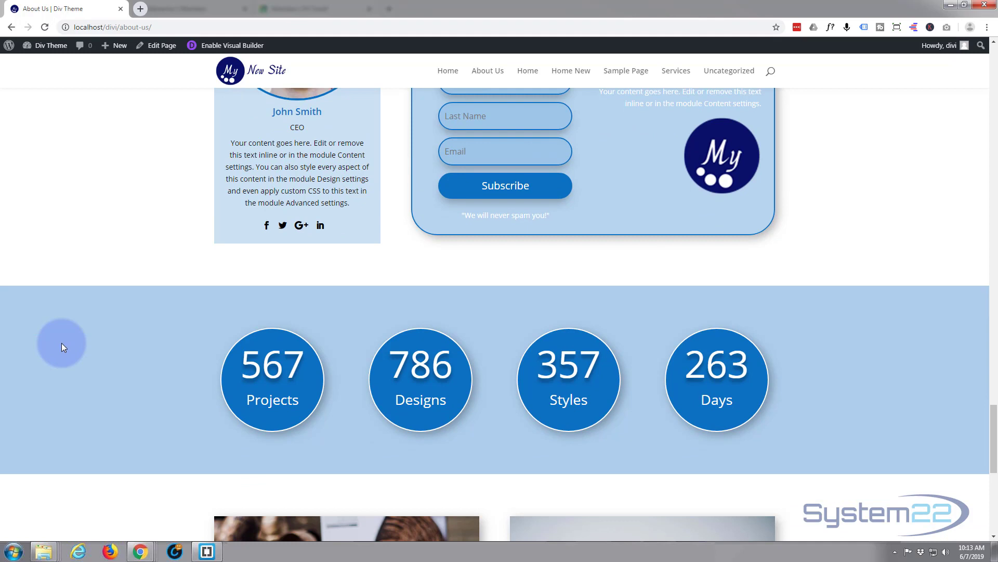
scroll(62, 346, "down", 1)
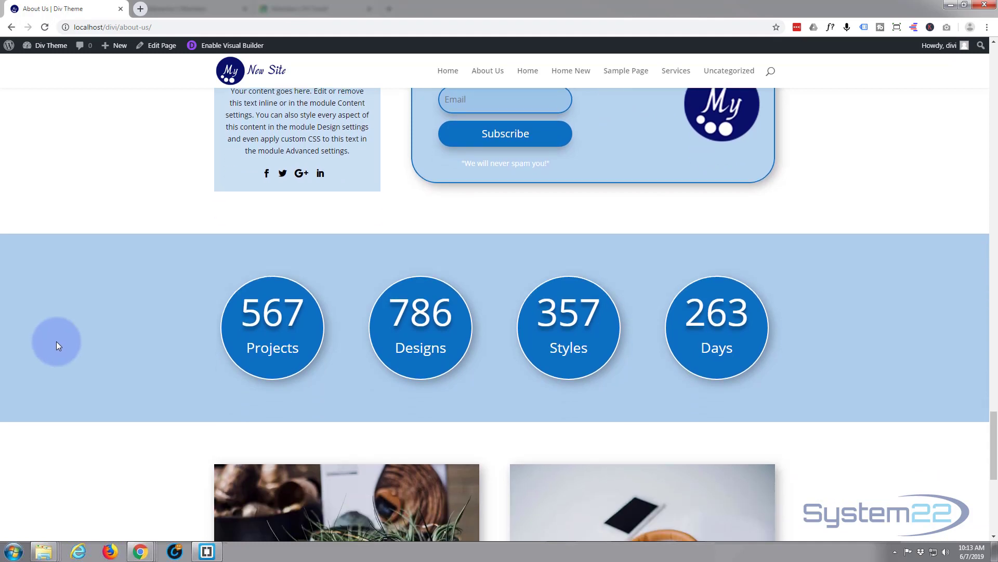
scroll(58, 344, "up", 1)
scroll(57, 344, "down", 1)
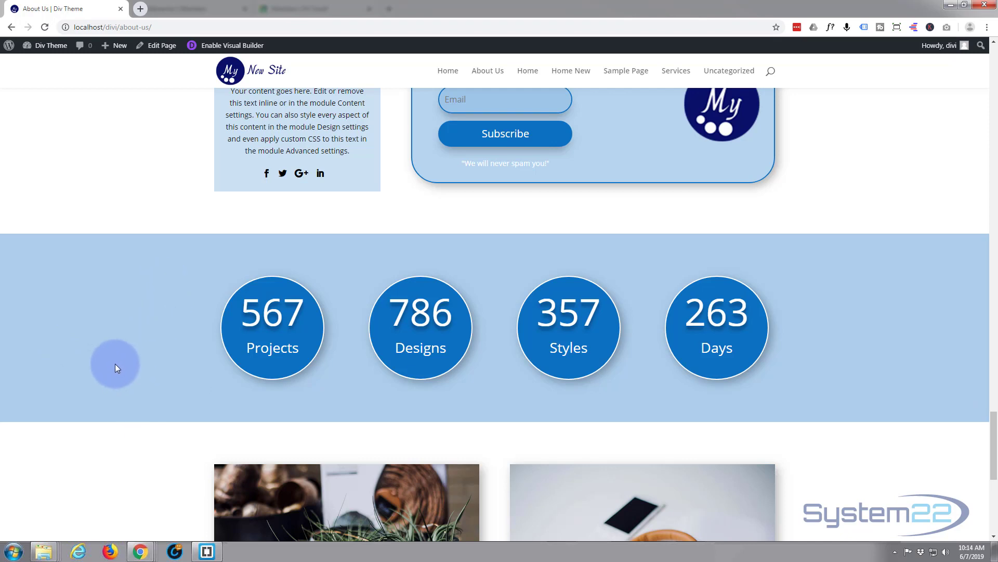
- Enable the Visual Builder and scroll down to the 567, 786, 357, 263 counter row
left_click(224, 47)
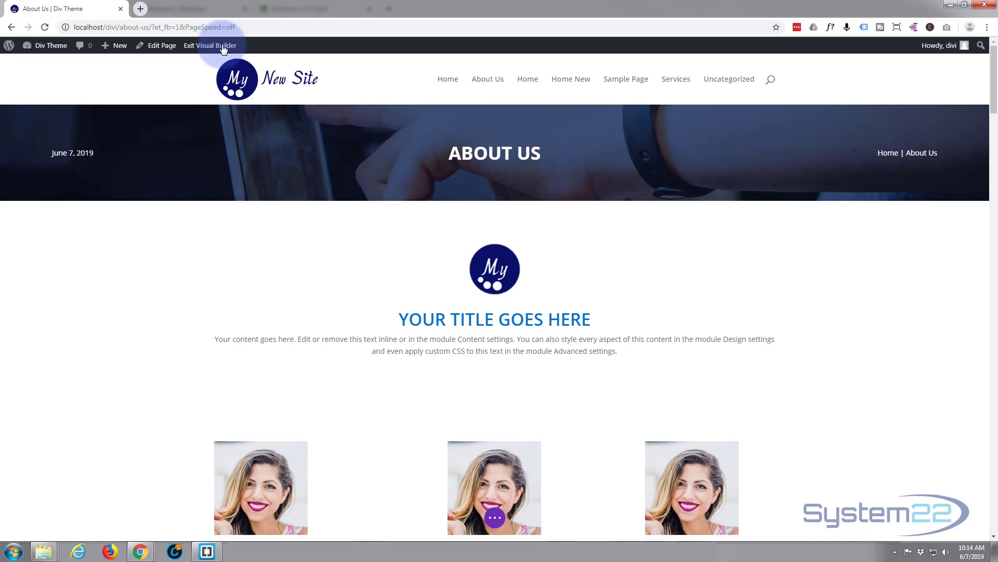
scroll(168, 297, "down", 7)
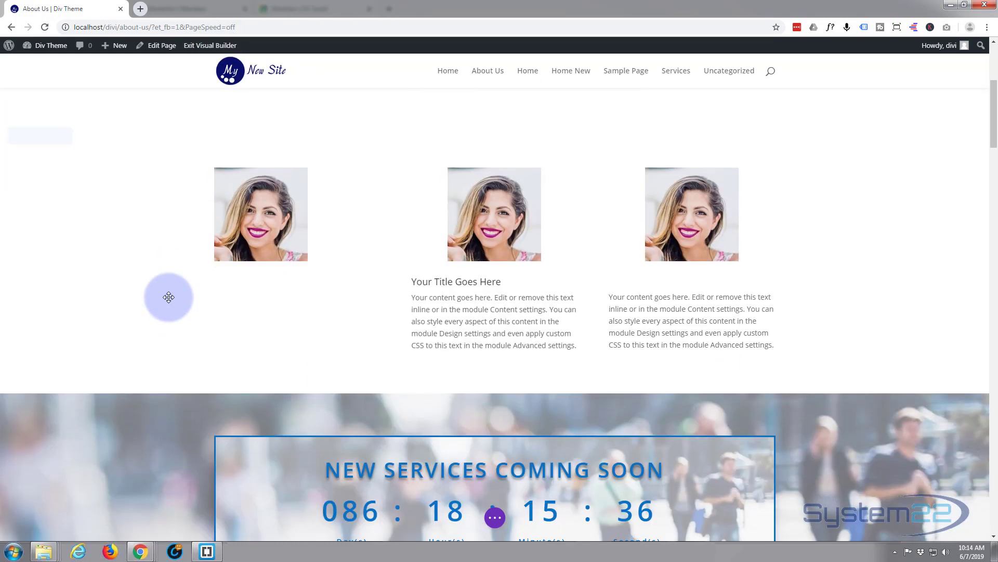
scroll(169, 297, "down", 13)
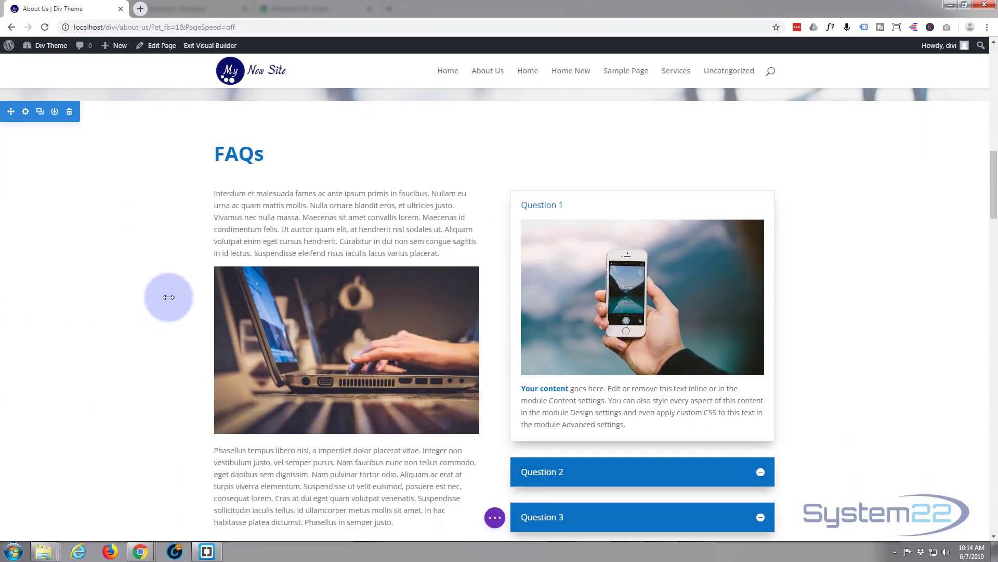
scroll(168, 297, "down", 14)
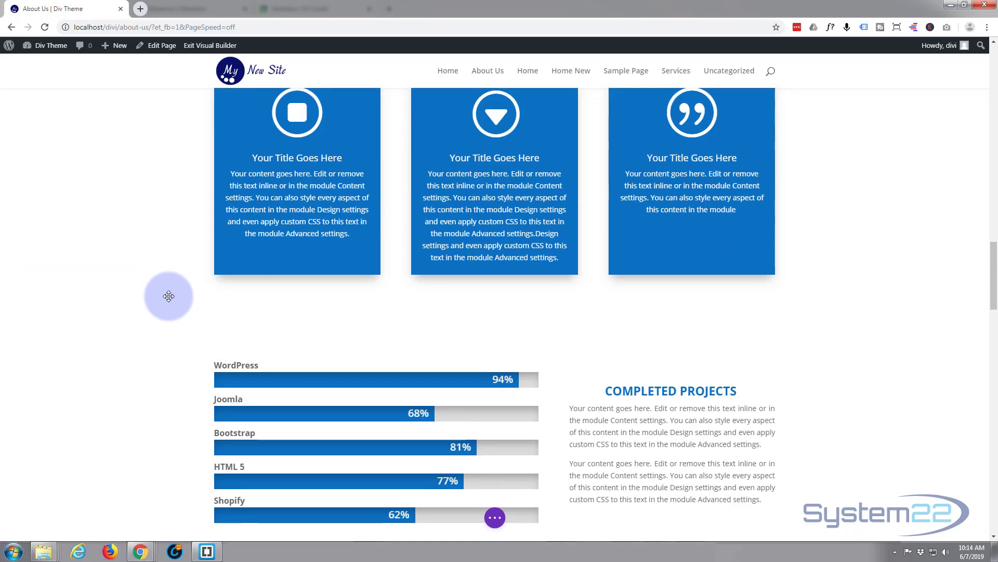
scroll(169, 296, "down", 15)
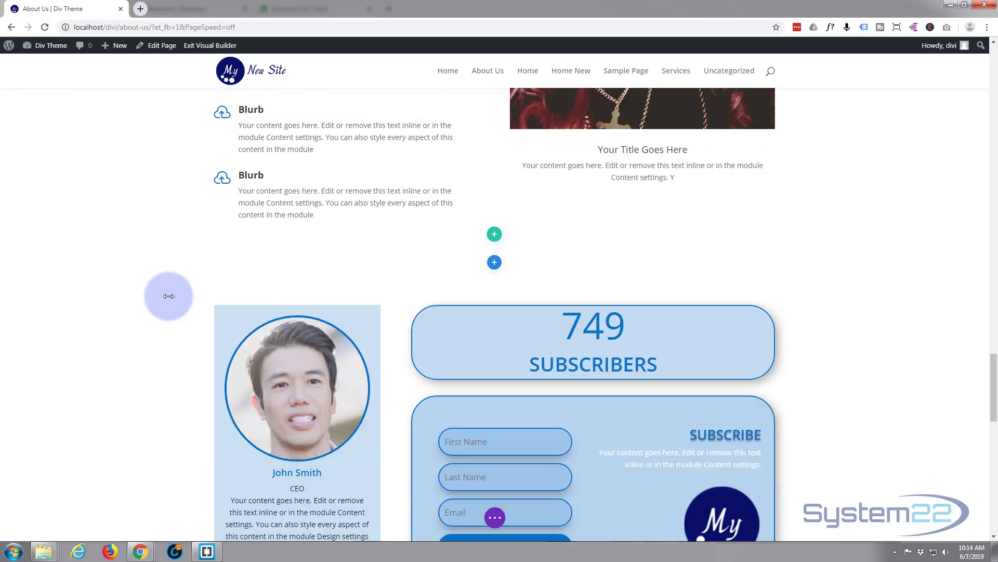
scroll(168, 294, "down", 5)
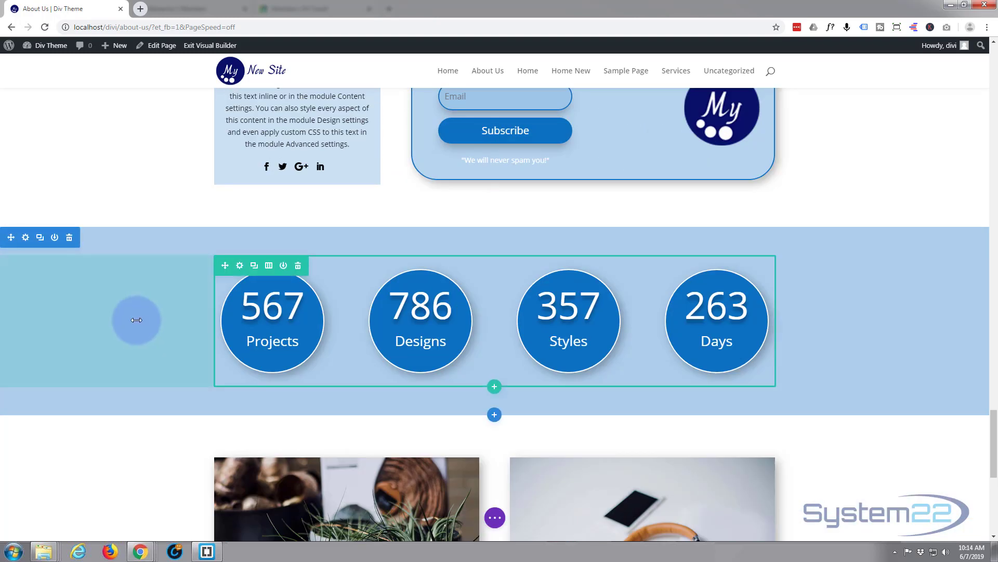
- Delete the old four-counter section and insert a Regular section in its place
left_click(71, 240)
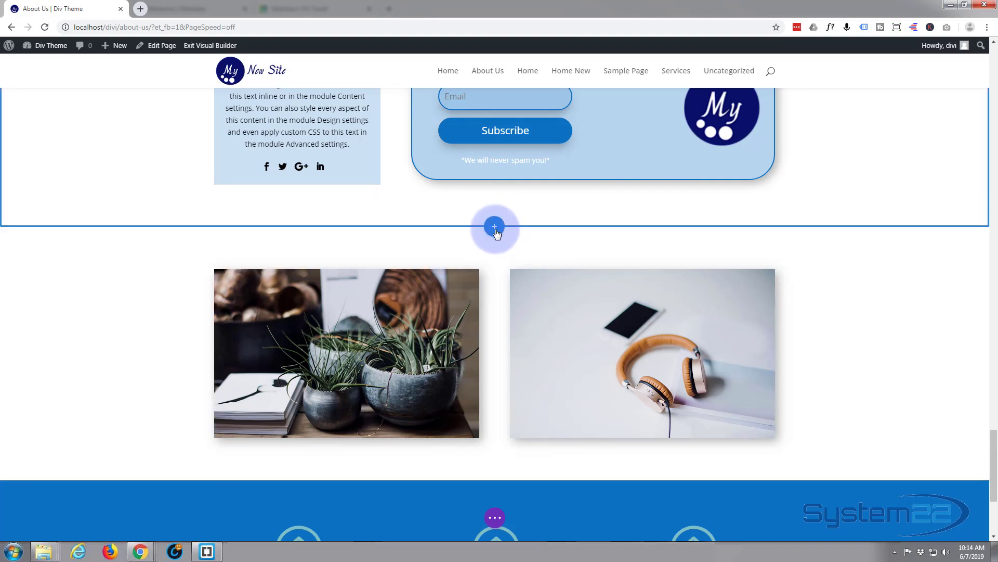
left_click(495, 229)
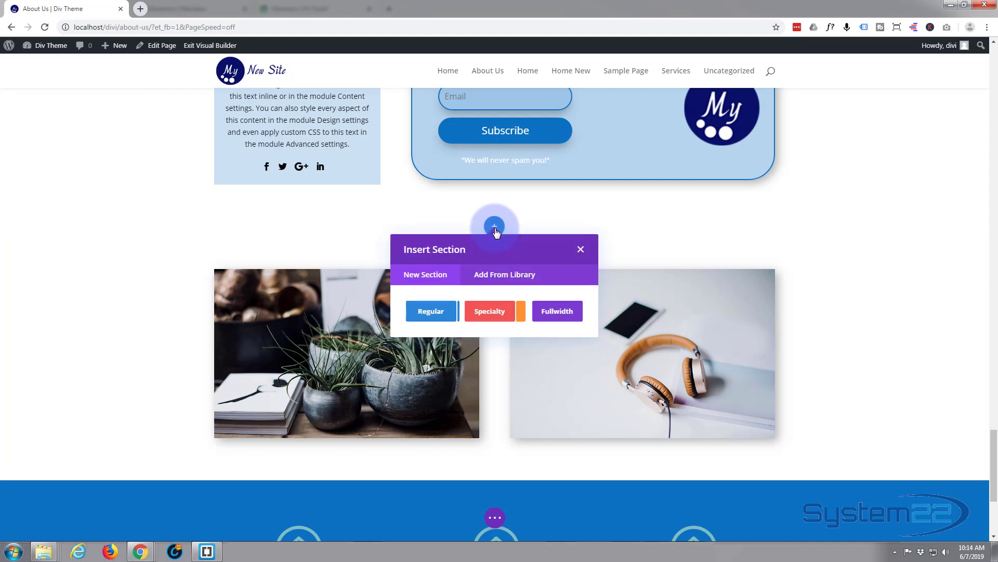
left_click(433, 314)
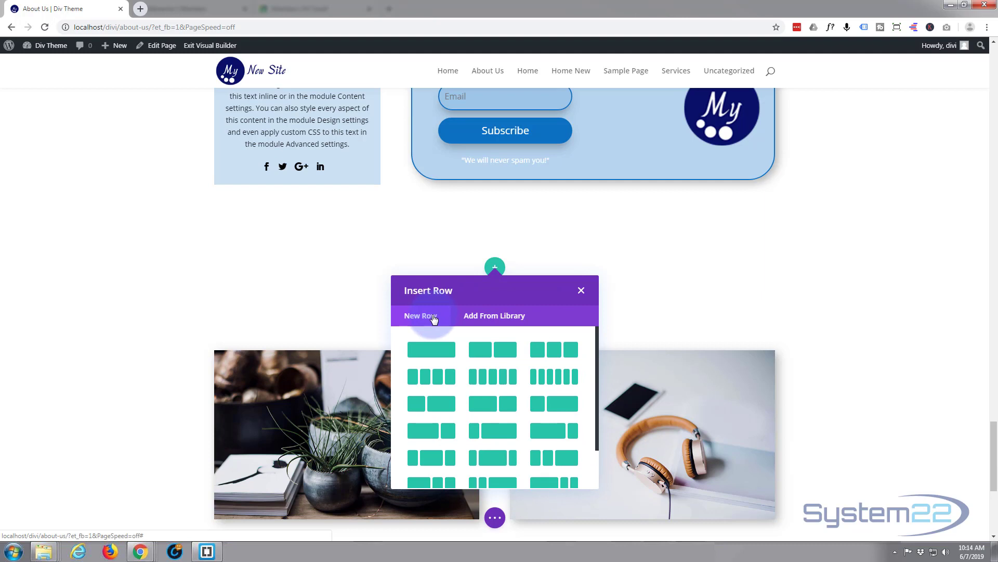
- Add a four-column row to the new section and browse the module list for Number Counter
left_click(434, 380)
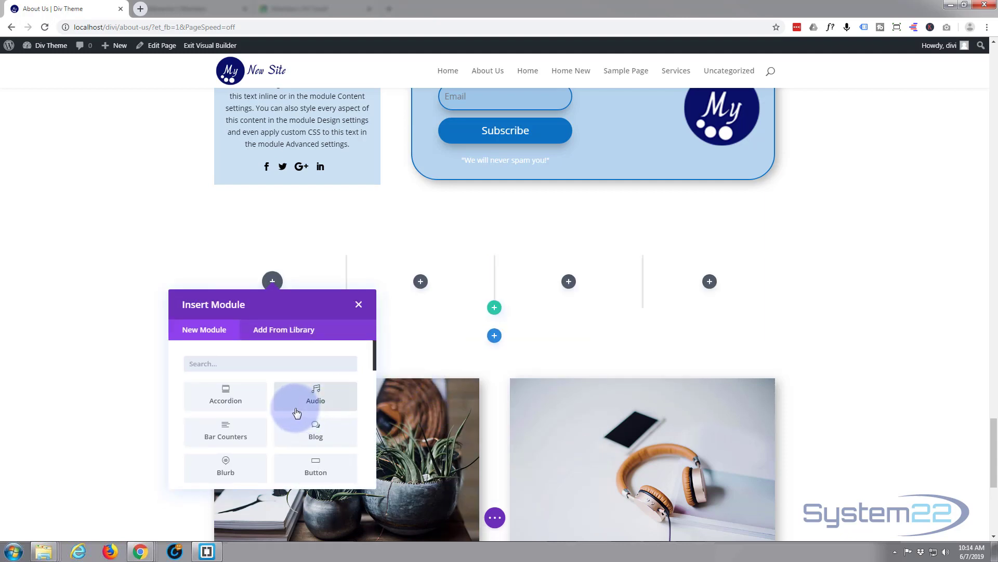
scroll(298, 406, "down", 1)
scroll(298, 406, "down", 2)
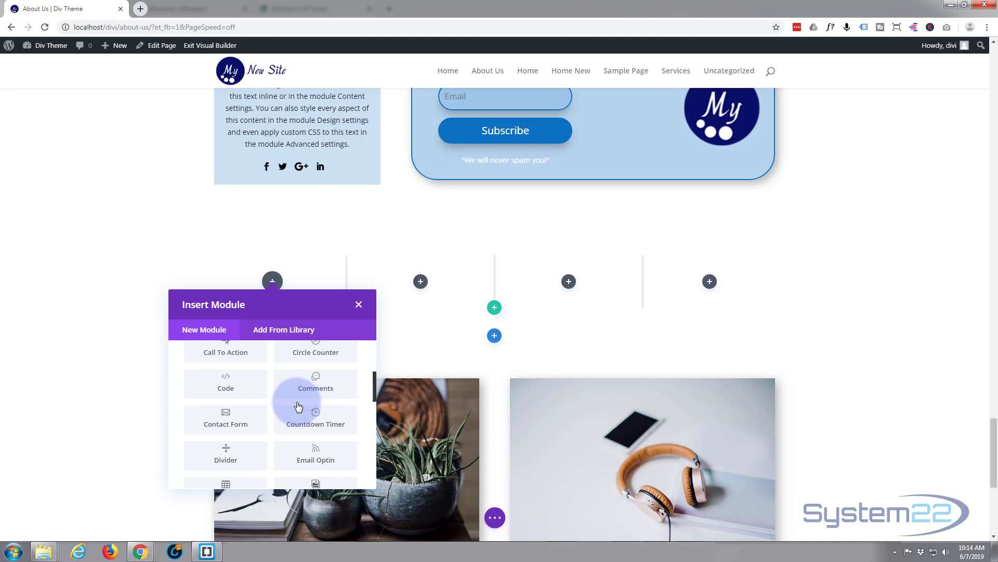
scroll(298, 406, "down", 3)
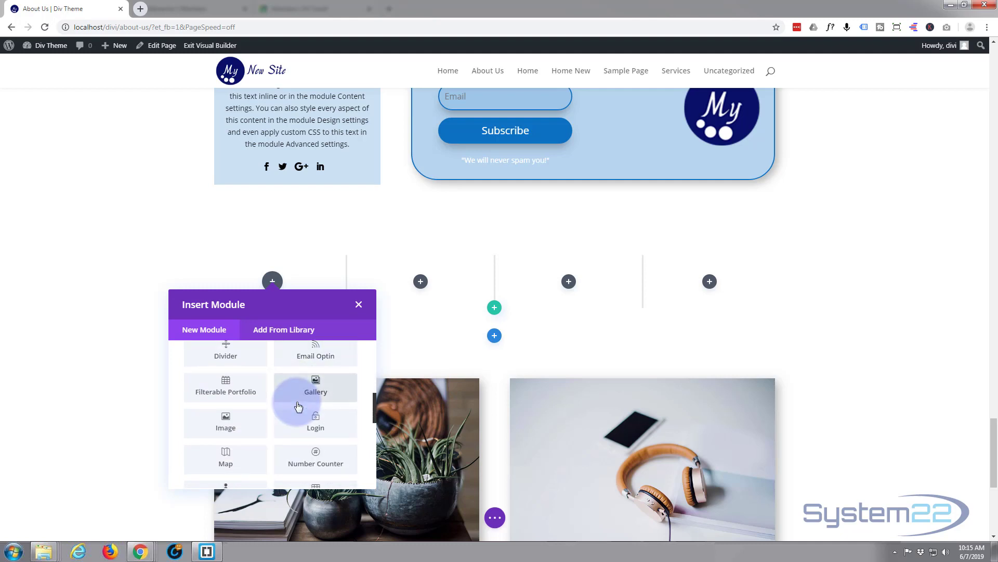
scroll(298, 406, "down", 10)
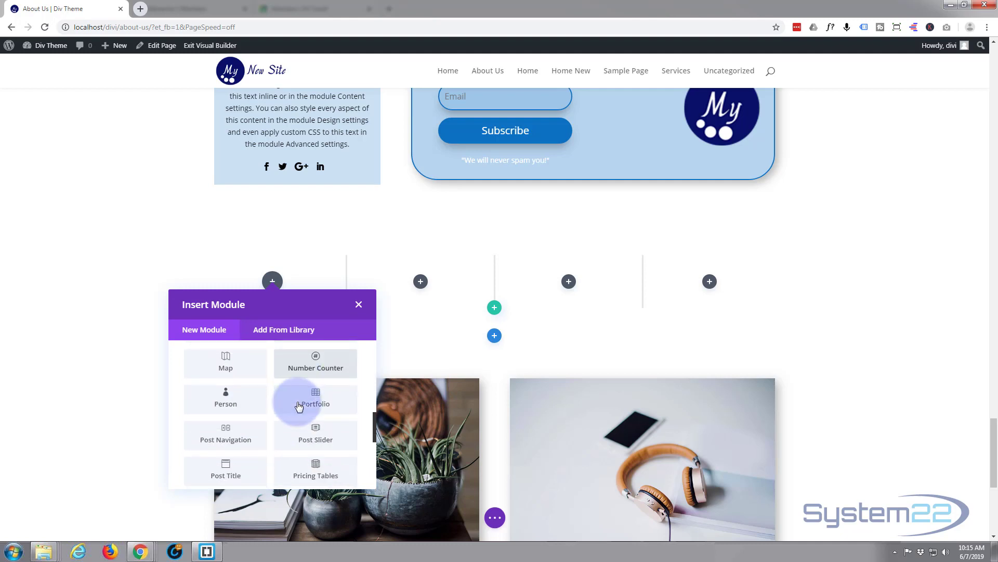
scroll(293, 438, "up", 2)
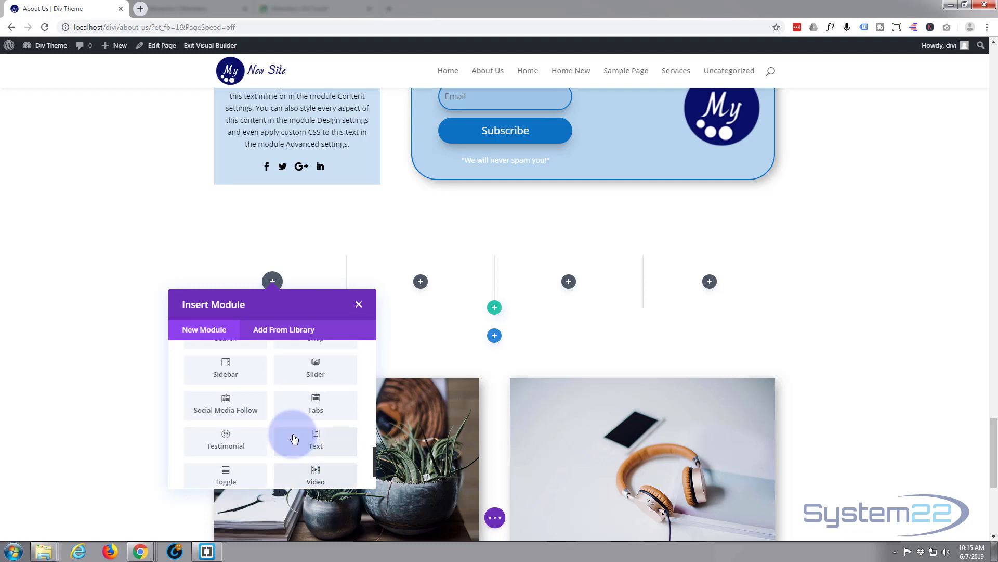
scroll(294, 438, "up", 2)
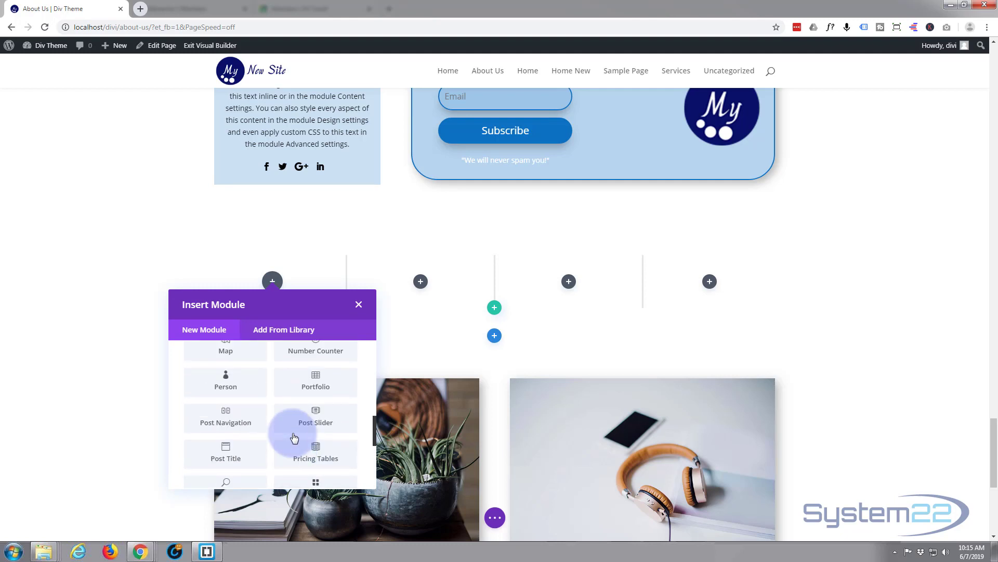
scroll(294, 437, "up", 1)
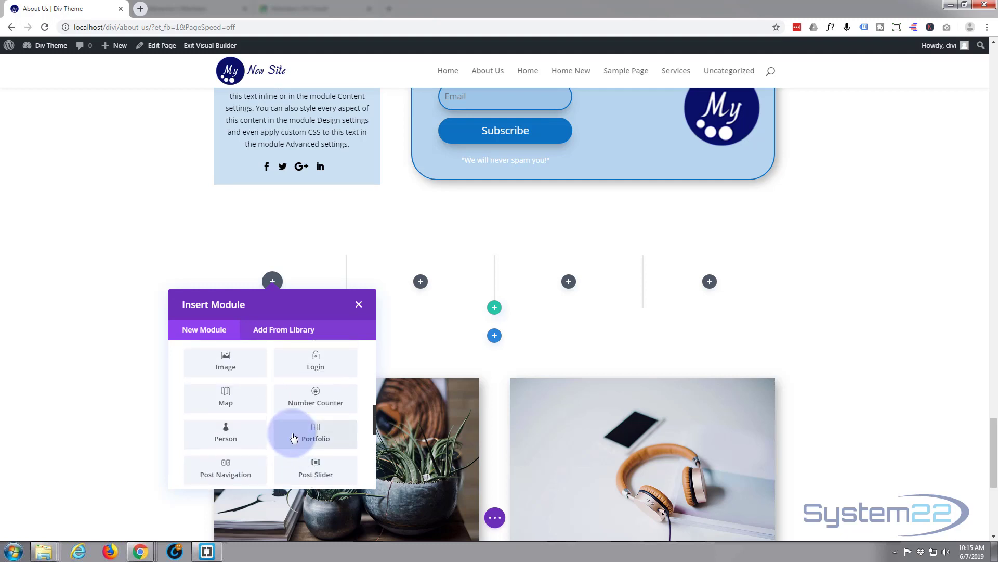
- Place a Number Counter in the first column and save it with its 50% default
left_click(318, 397)
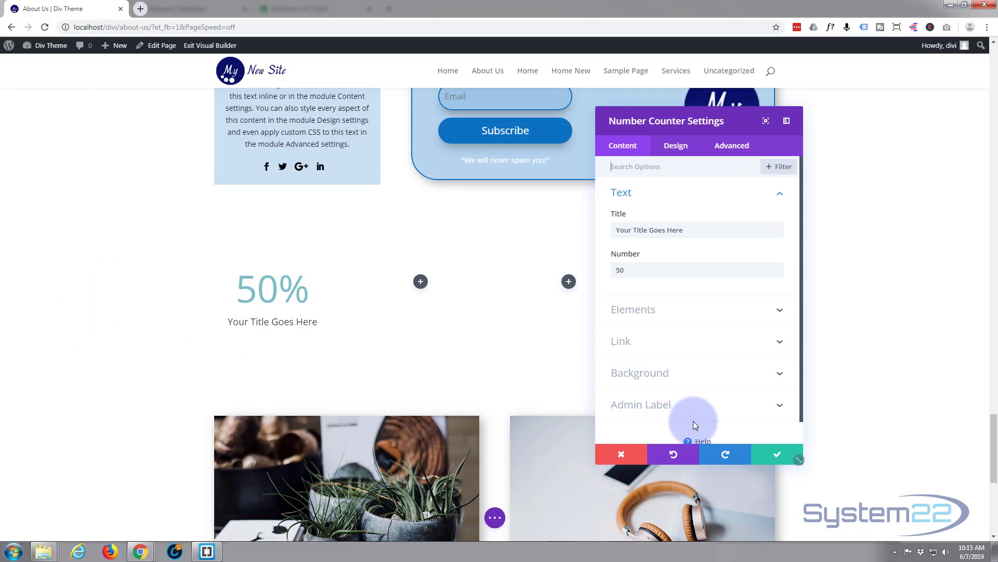
left_click(778, 457)
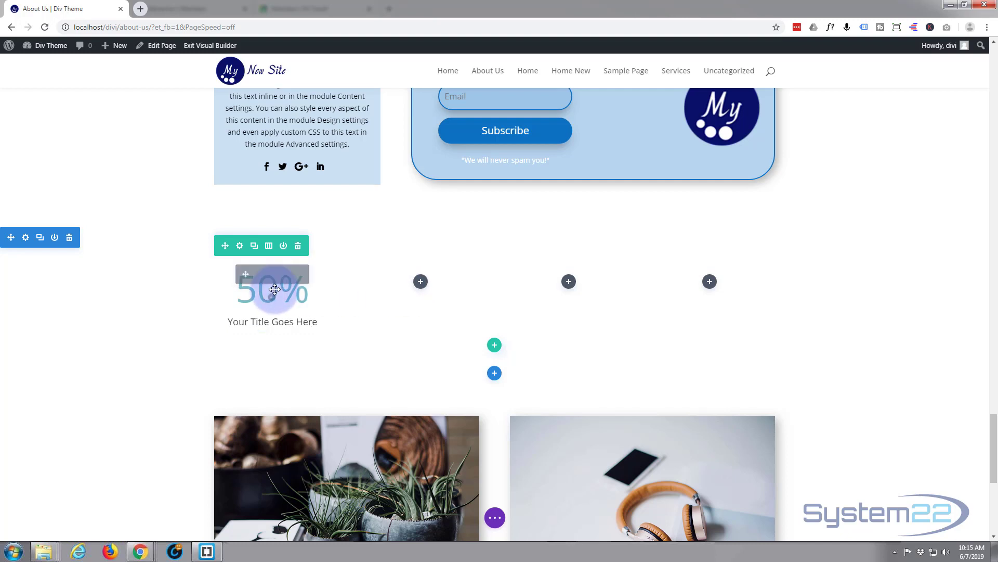
- Give the section a blue background at 0.31 opacity, rgba(12,113,195,0.31), and save
left_click(26, 238)
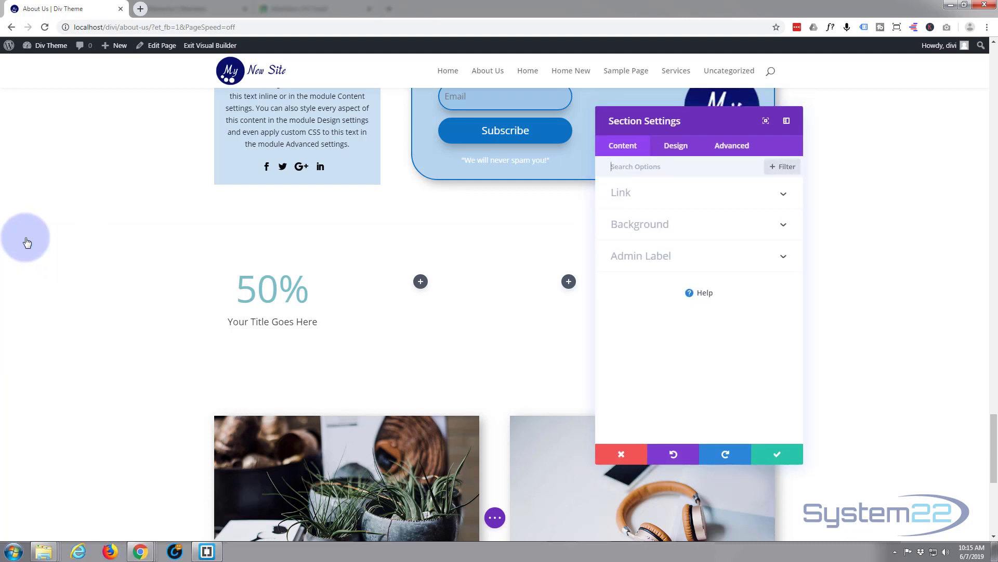
left_click(659, 237)
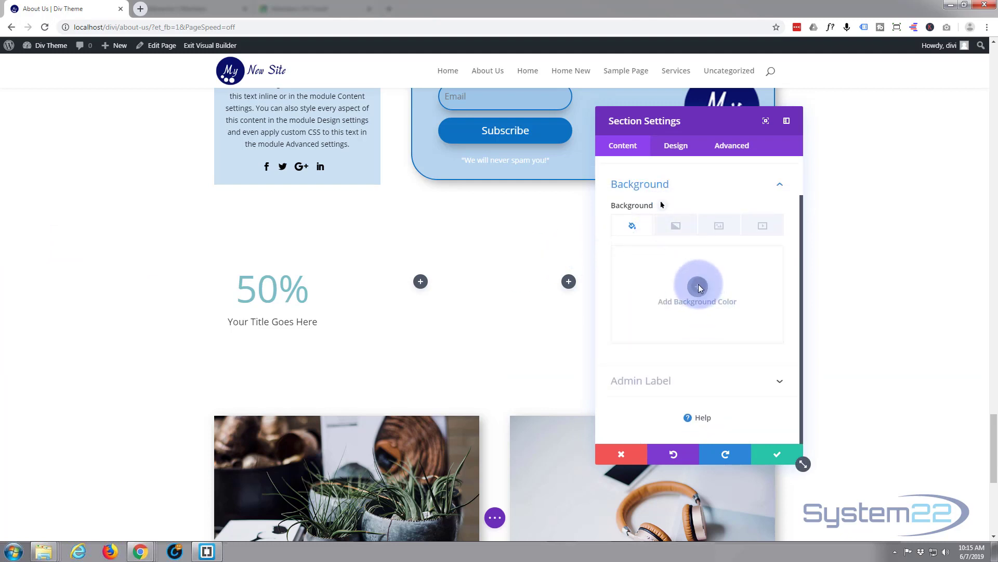
left_click(698, 286)
left_click(750, 345)
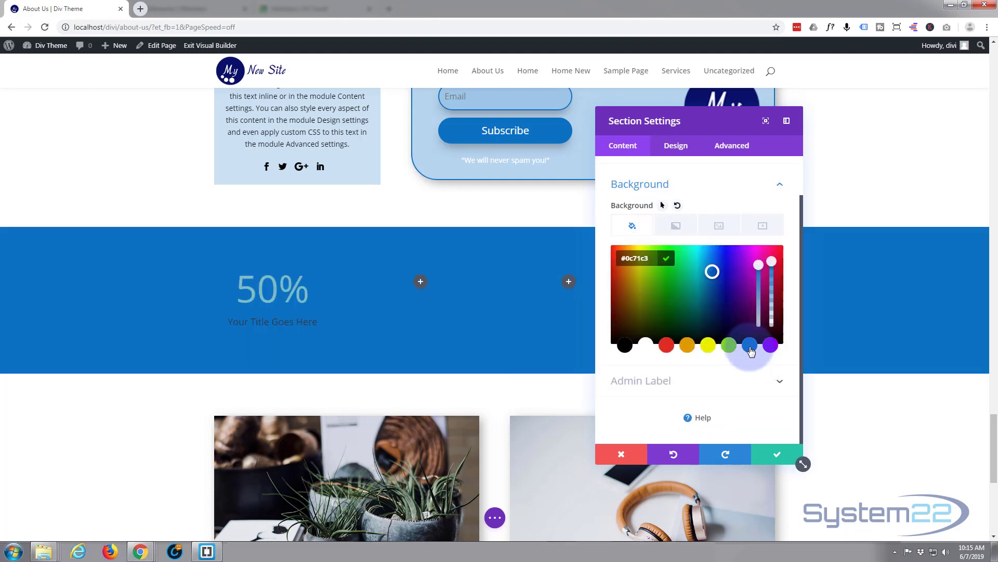
left_click(772, 262)
left_click_drag(773, 262, 775, 310)
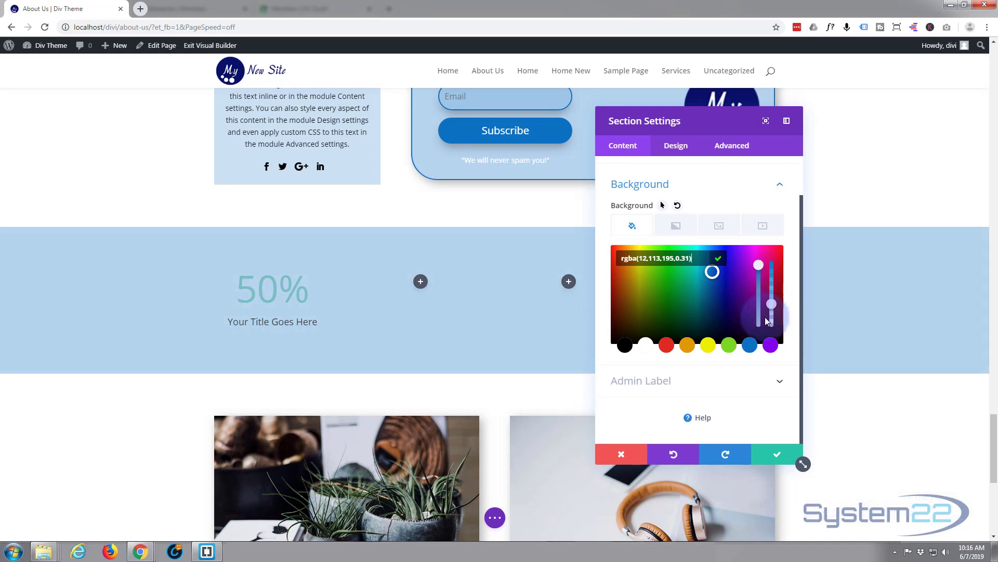
left_click(777, 462)
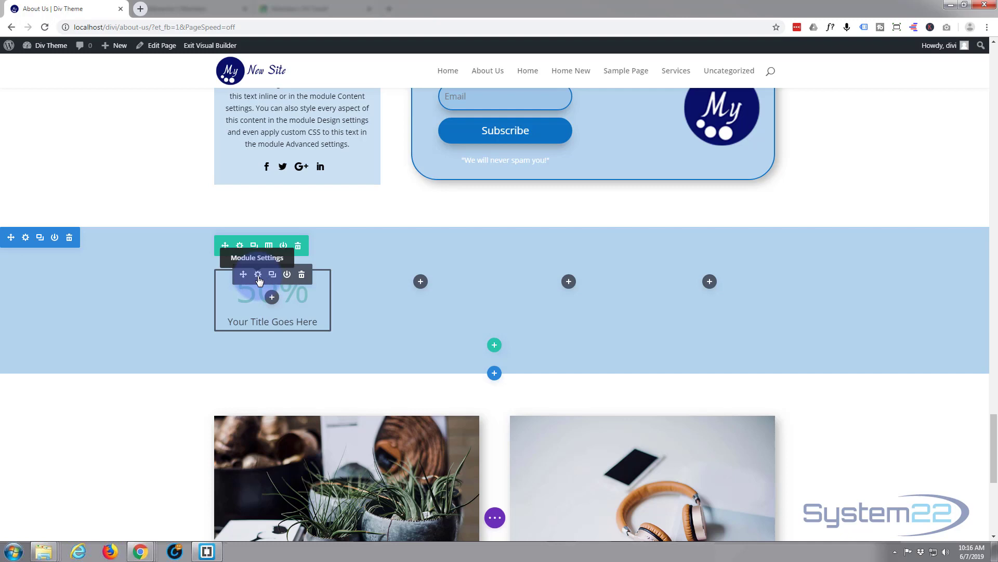
- Retitle the first counter 'Projects' and change its number from 50 to 565
left_click(258, 279)
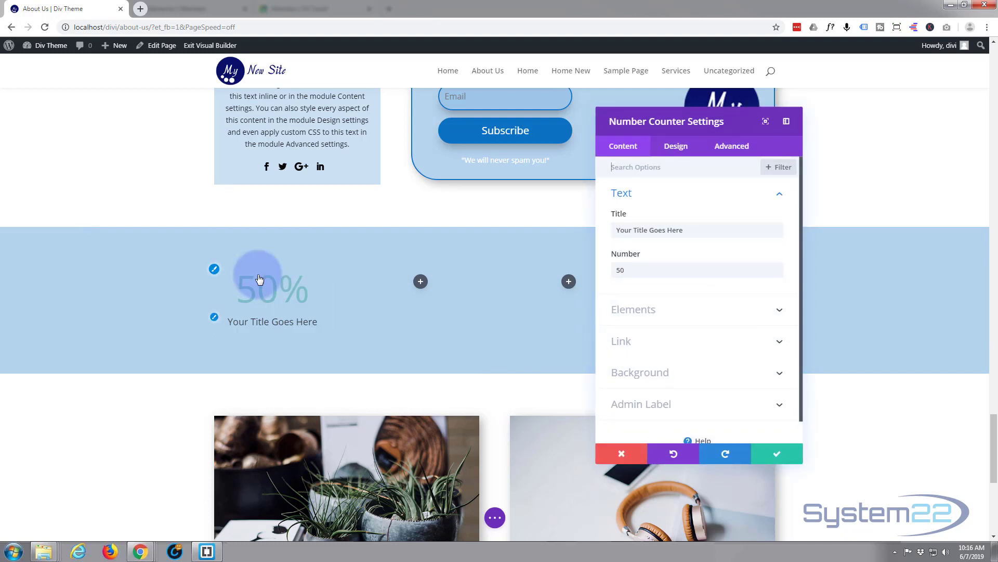
left_click_drag(702, 229, 600, 233)
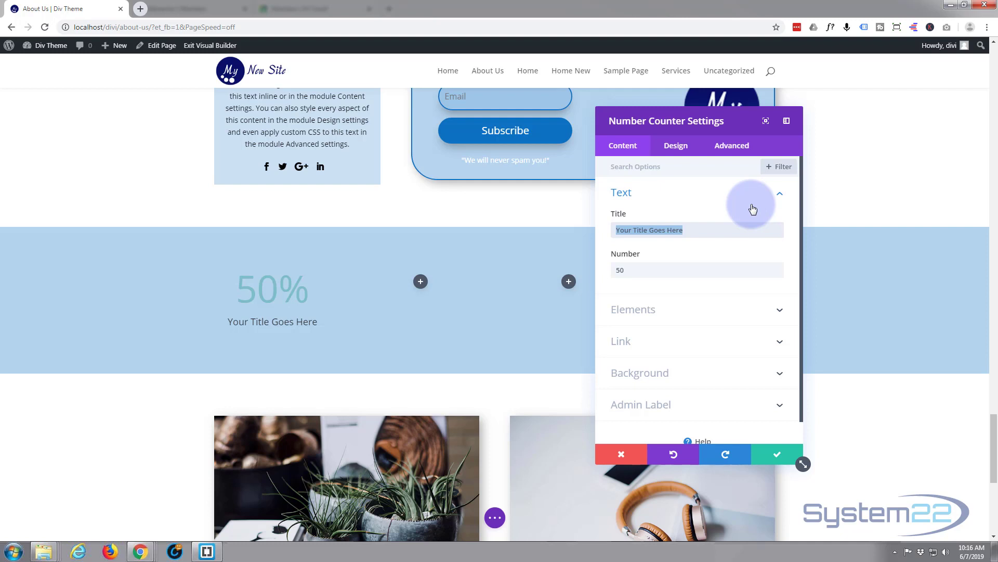
type("P")
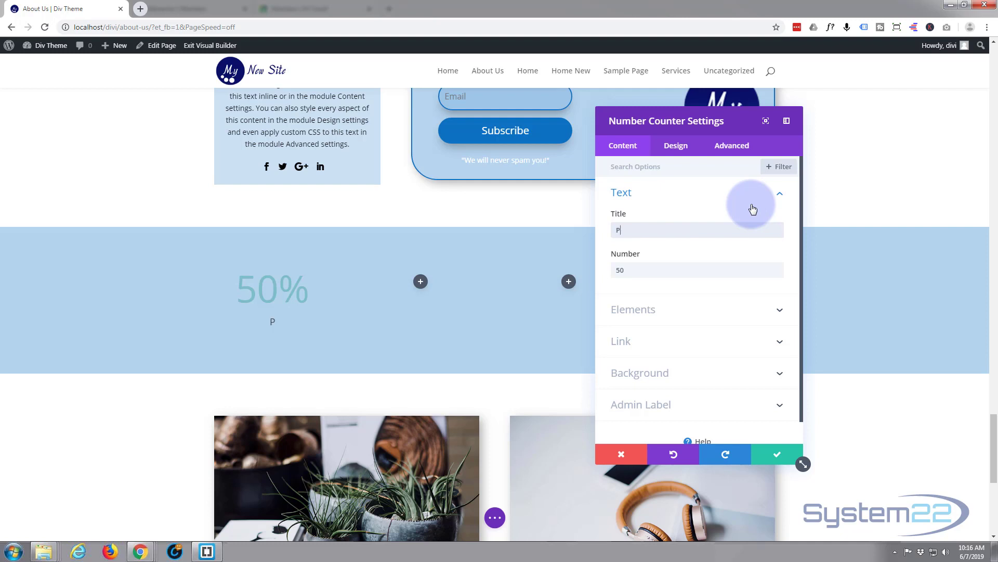
type("rojects")
left_click_drag(626, 271, 590, 273)
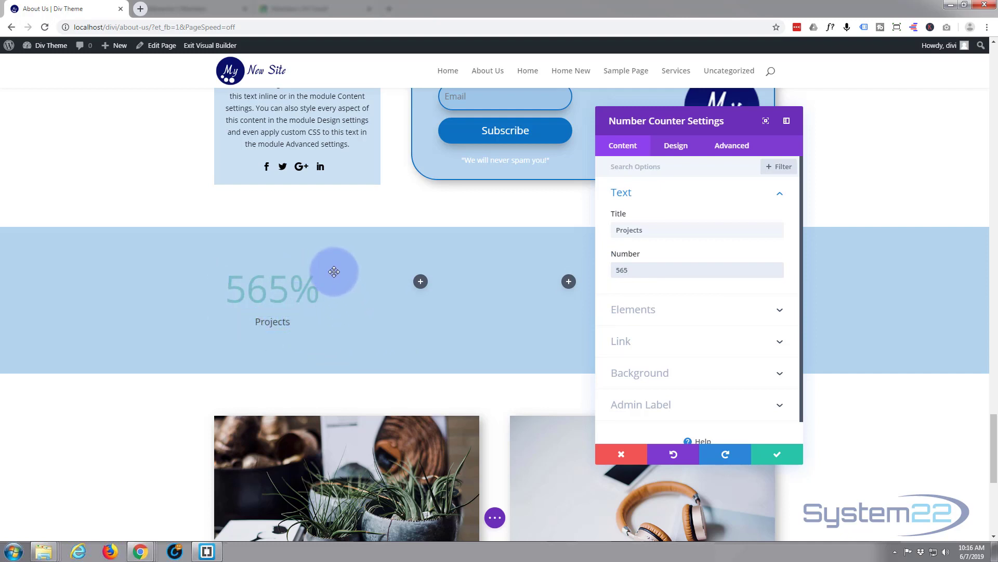
- Switch off the counter's percent sign and fill its background with blue #0c71c3
left_click(706, 315)
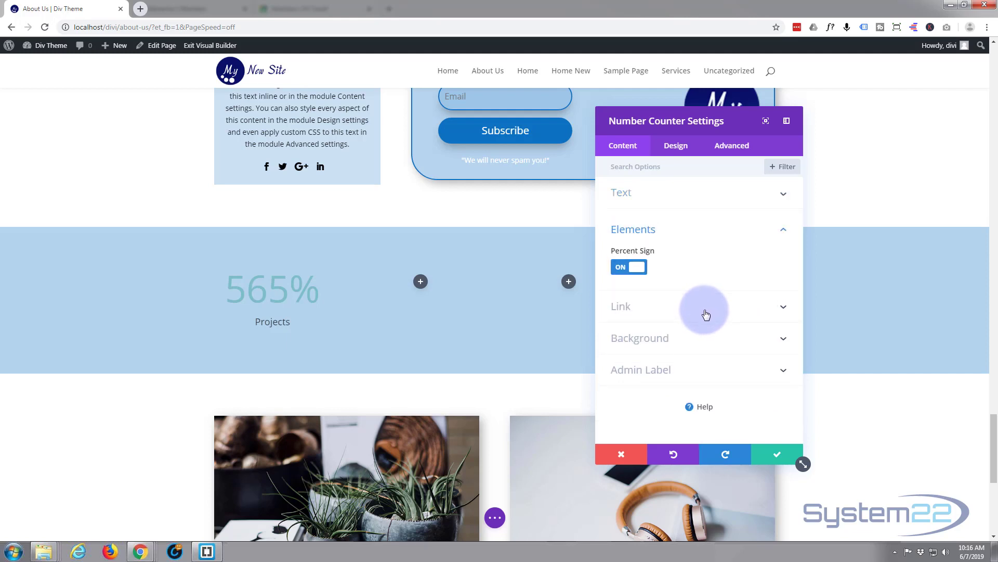
left_click(623, 272)
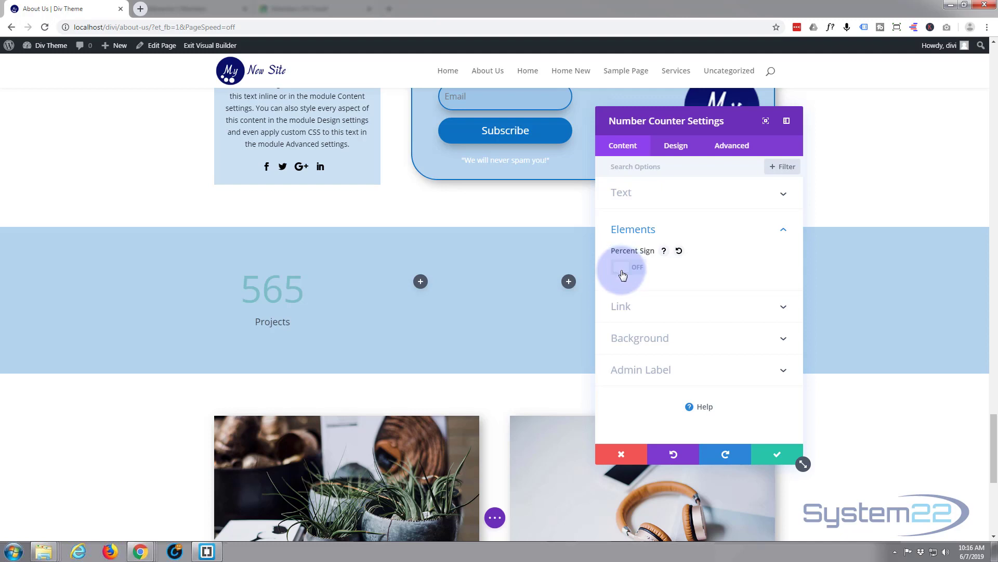
left_click(700, 339)
left_click(697, 291)
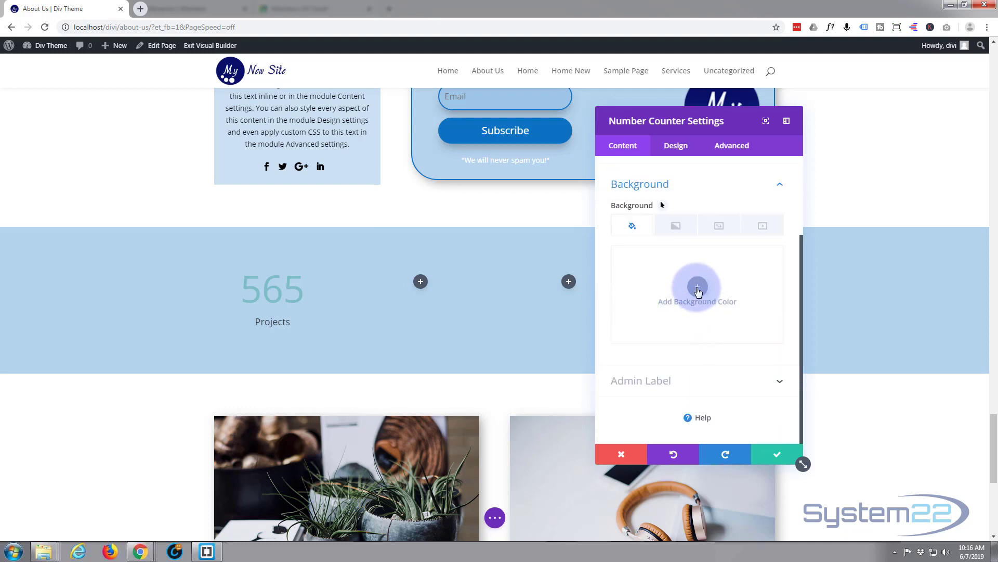
left_click(752, 346)
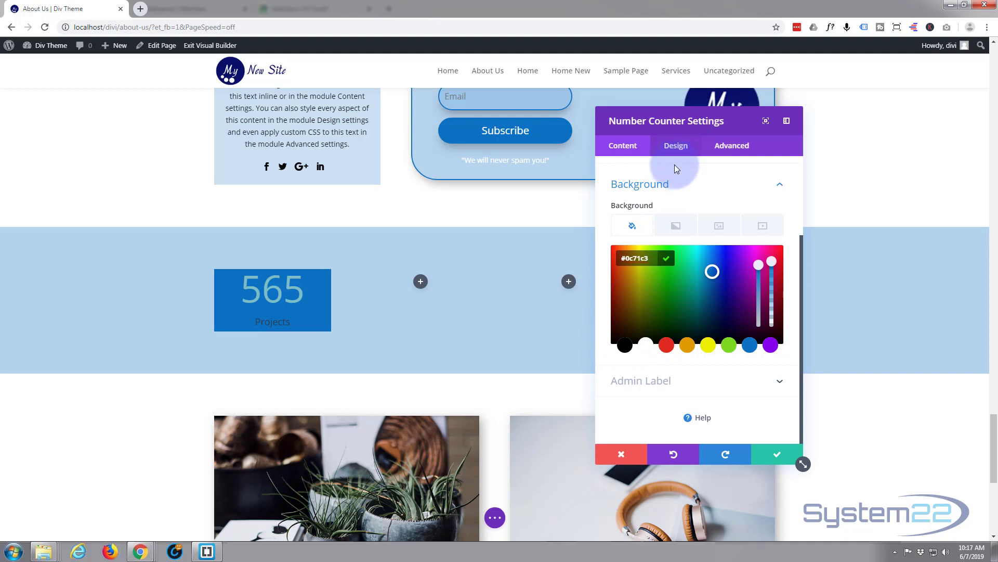
- Set the Projects title text color to white and its size to 24px
left_click(675, 146)
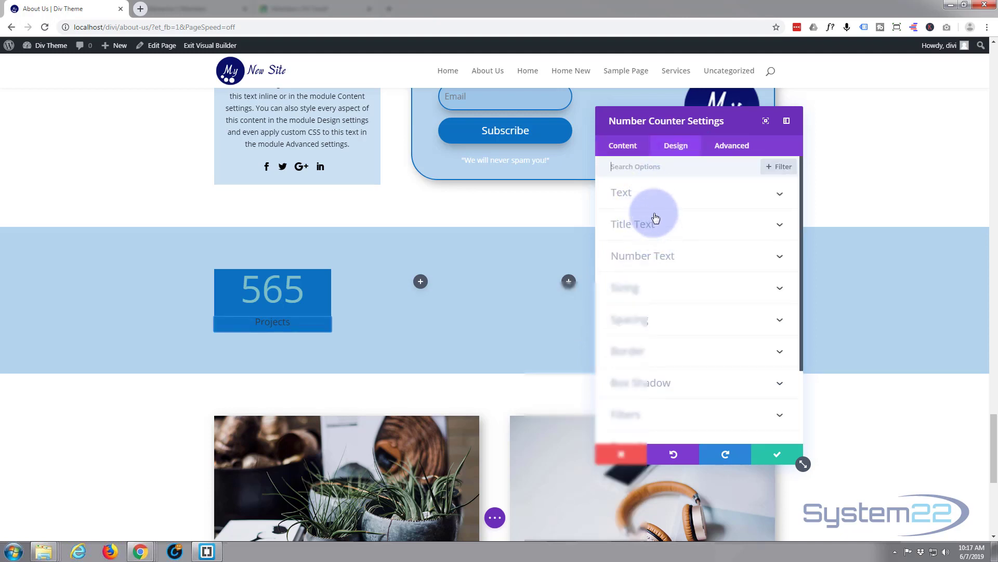
left_click(677, 229)
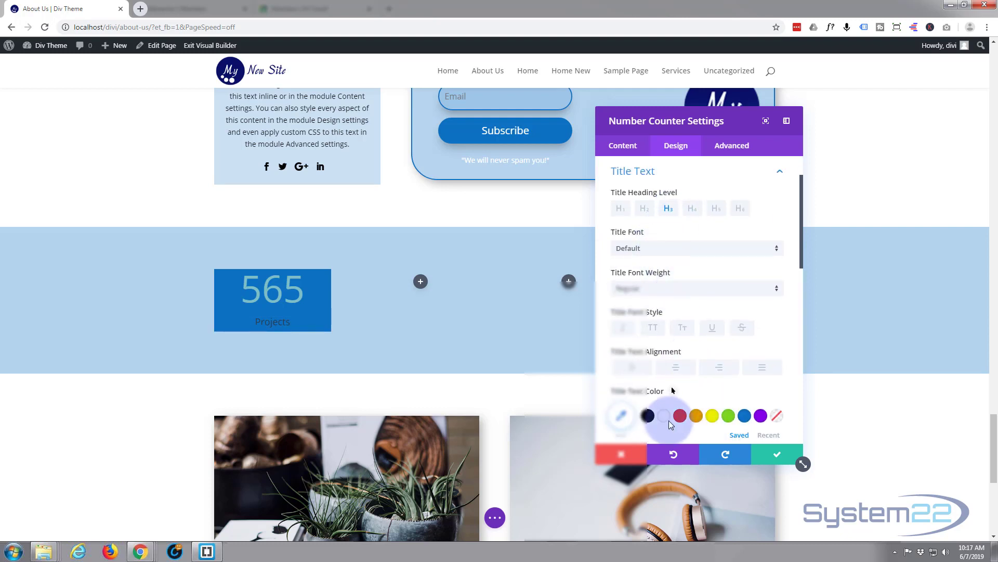
left_click(665, 416)
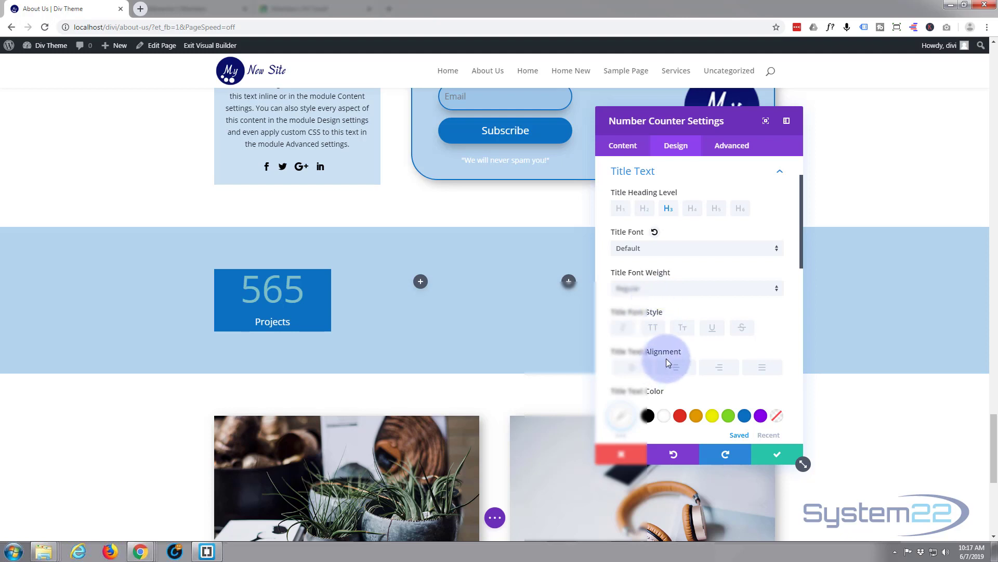
scroll(666, 357, "down", 1)
scroll(667, 362, "down", 1)
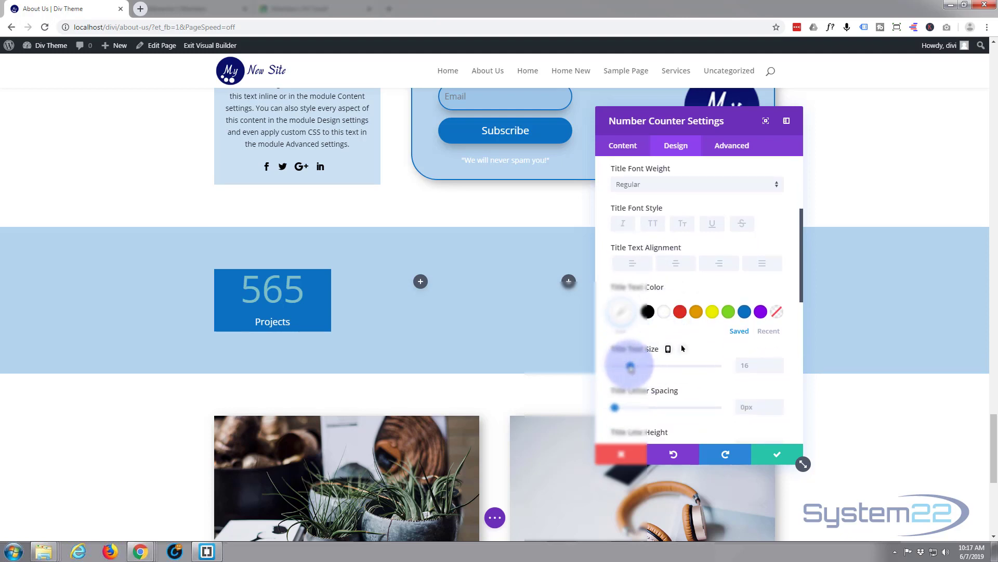
left_click_drag(630, 366, 647, 368)
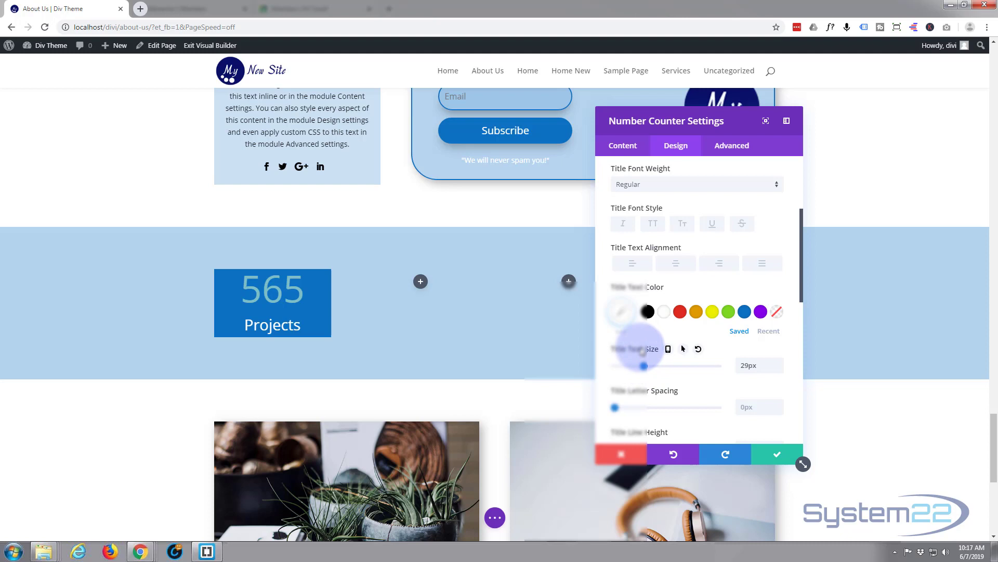
left_click(654, 225)
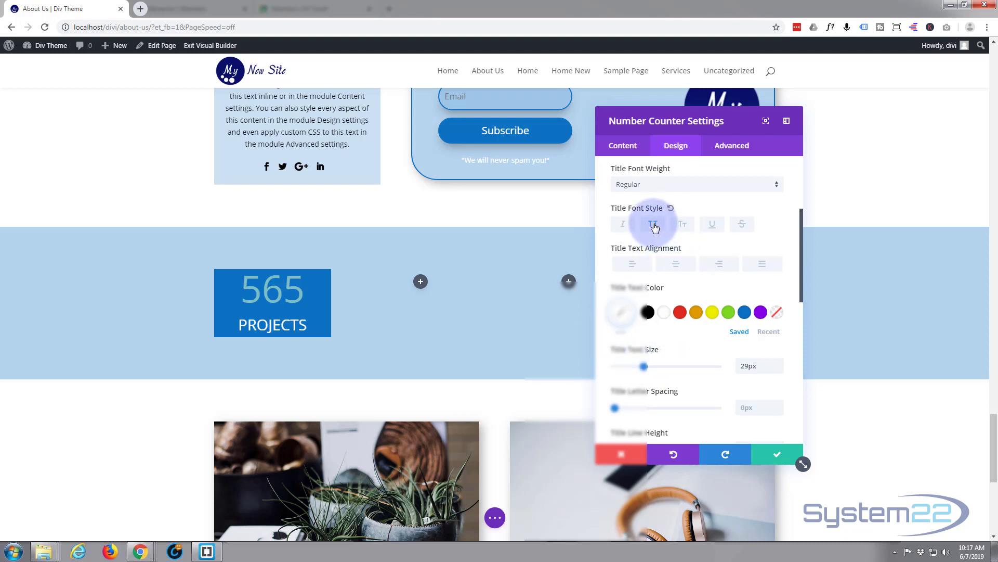
left_click(653, 225)
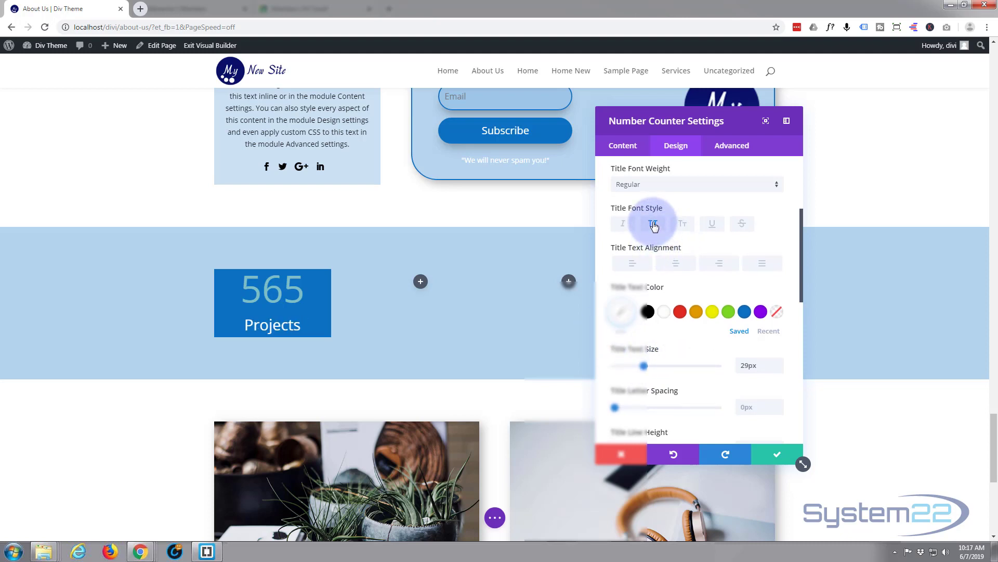
left_click(644, 366)
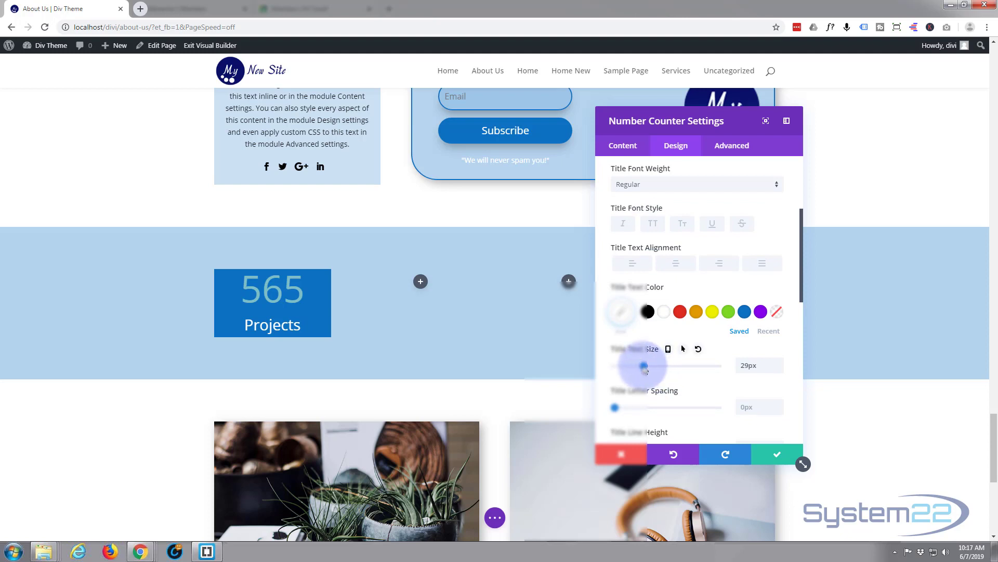
left_click_drag(644, 368, 640, 367)
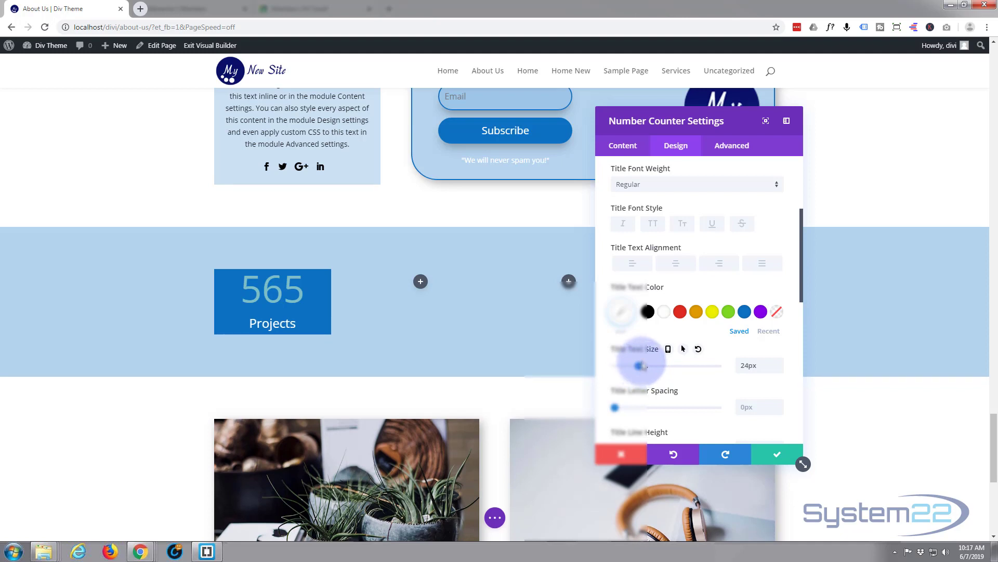
- Make the 565 number white at 59px with the second text shadow preset
scroll(654, 345, "down", 3)
scroll(655, 350, "down", 3)
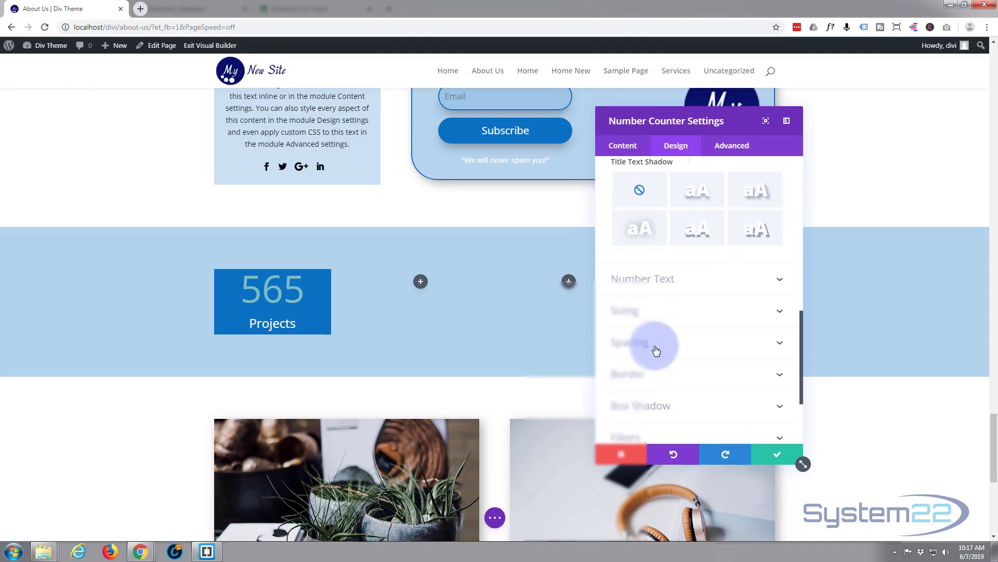
left_click(723, 280)
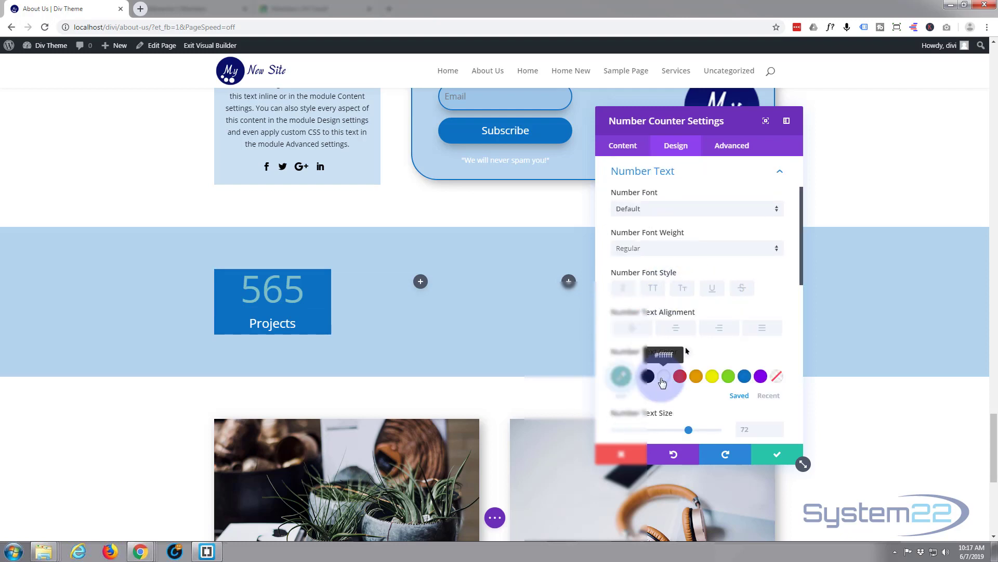
left_click(663, 377)
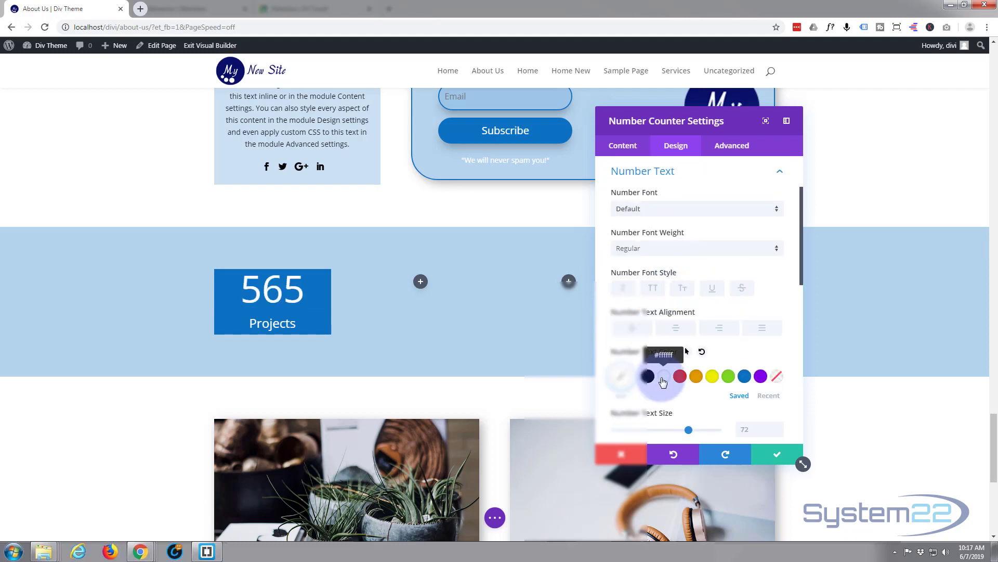
scroll(696, 254, "down", 1)
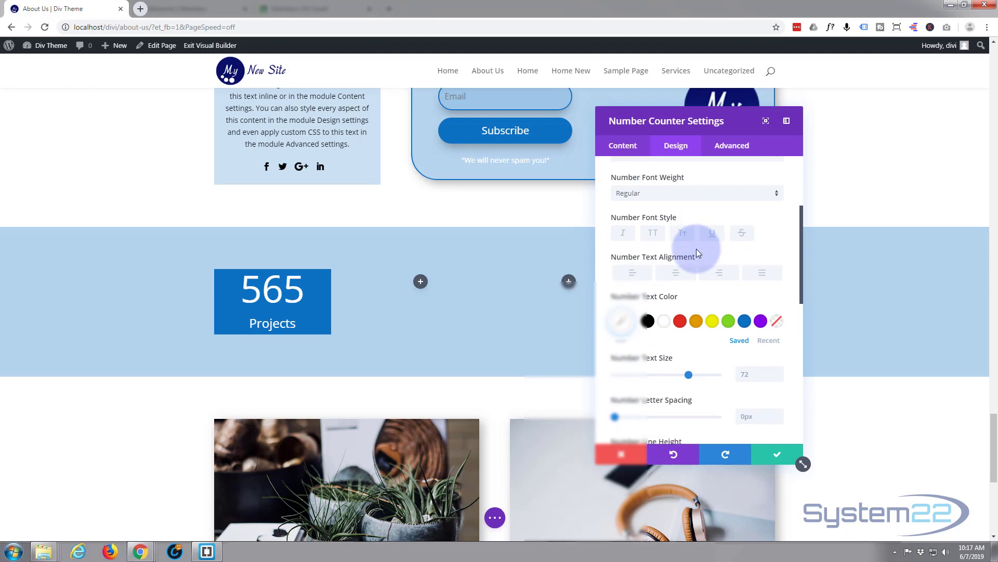
scroll(697, 253, "down", 1)
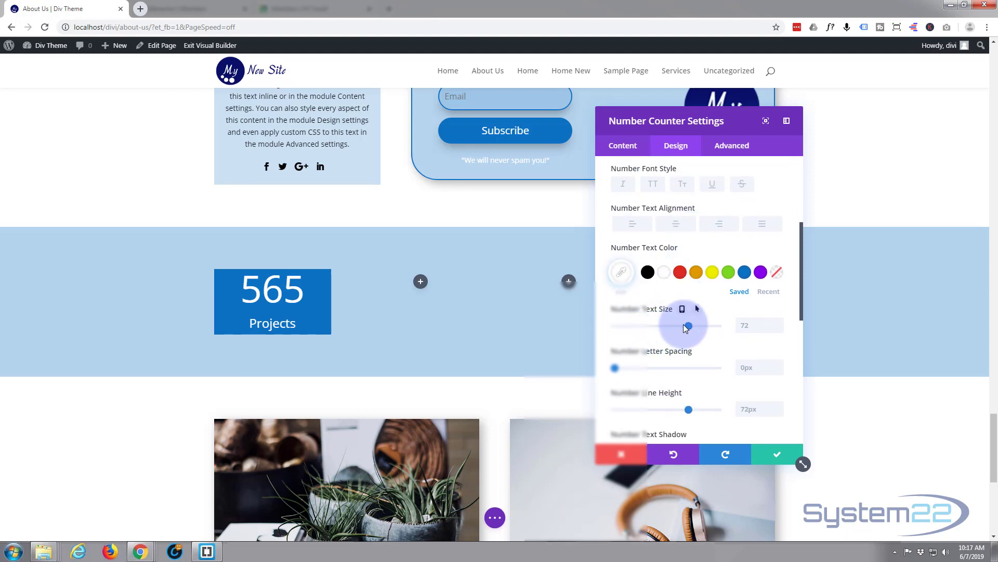
left_click_drag(685, 325, 676, 325)
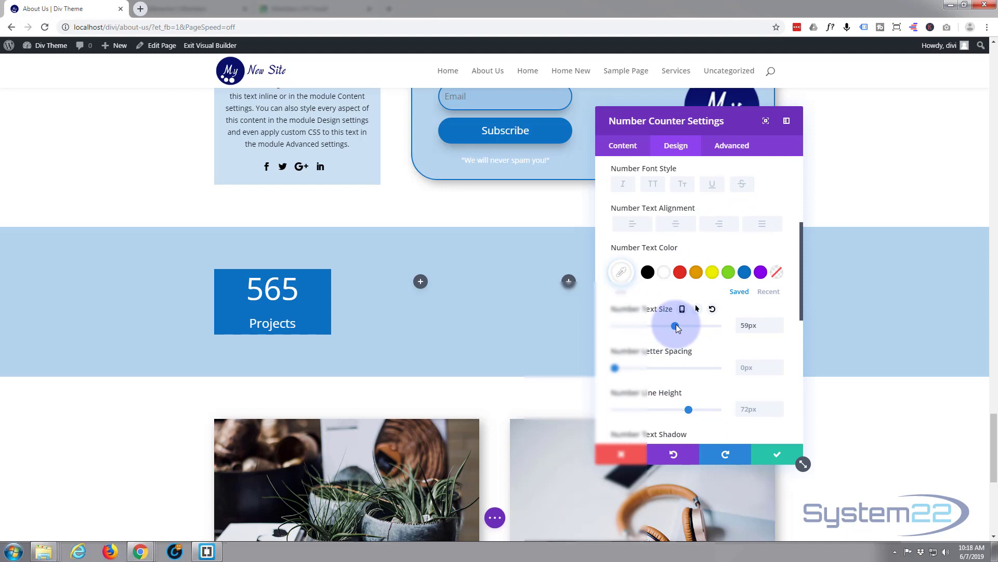
scroll(676, 325, "down", 2)
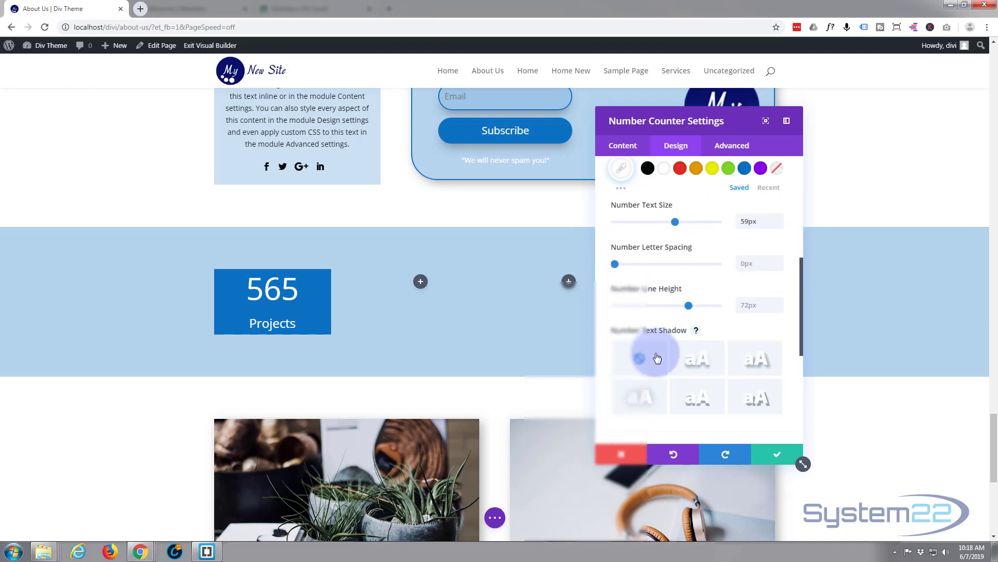
left_click(710, 367)
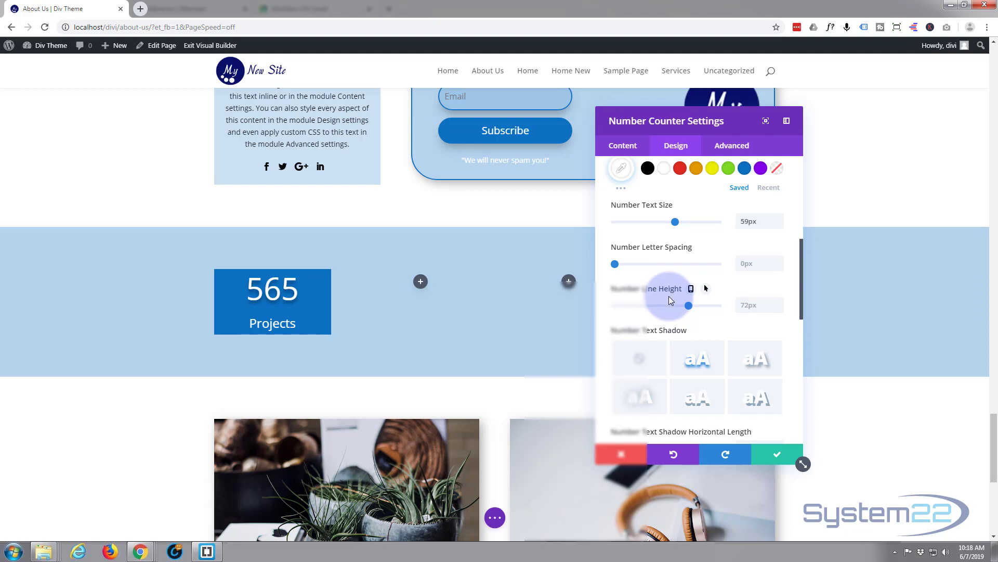
scroll(678, 296, "down", 3)
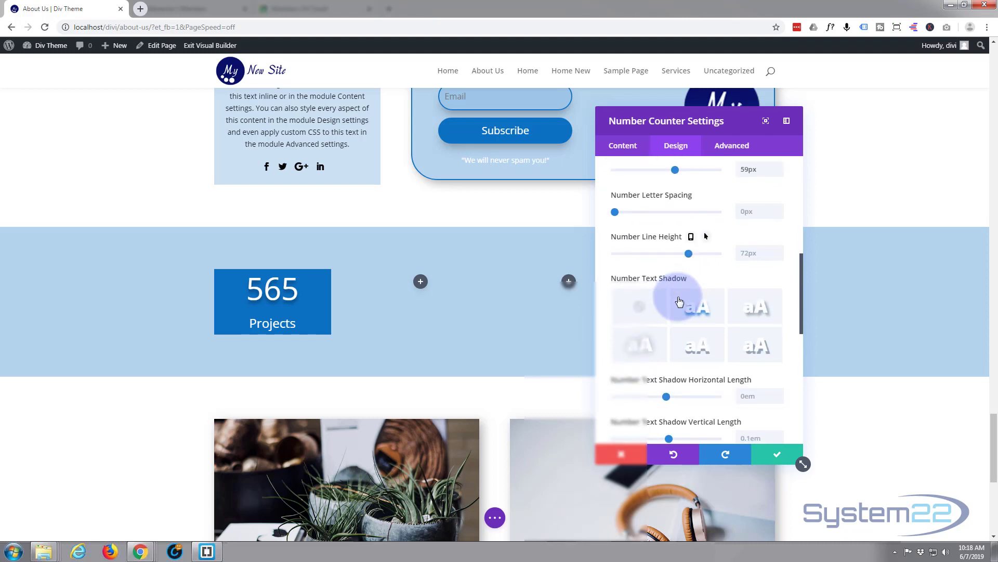
scroll(678, 297, "down", 2)
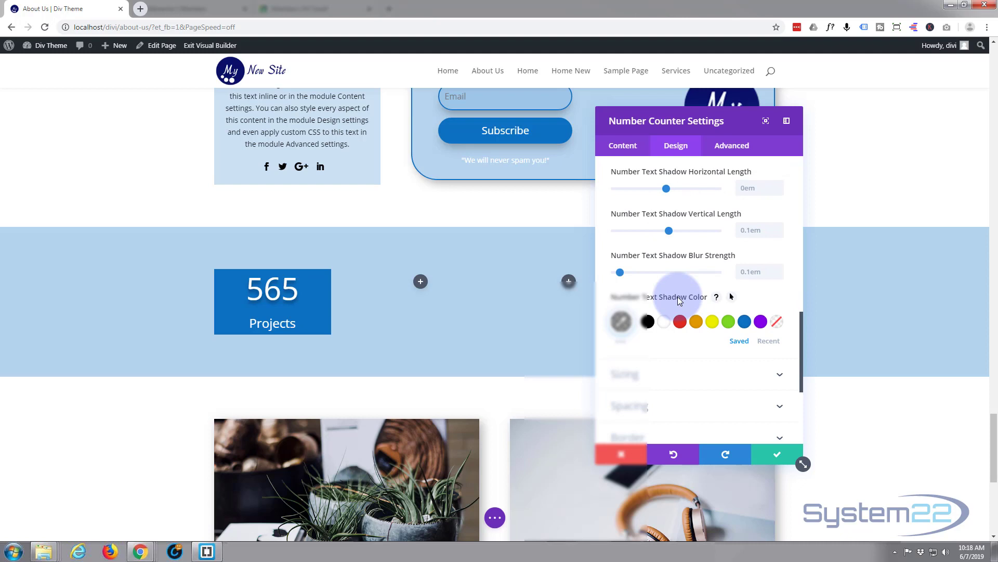
scroll(678, 298, "down", 3)
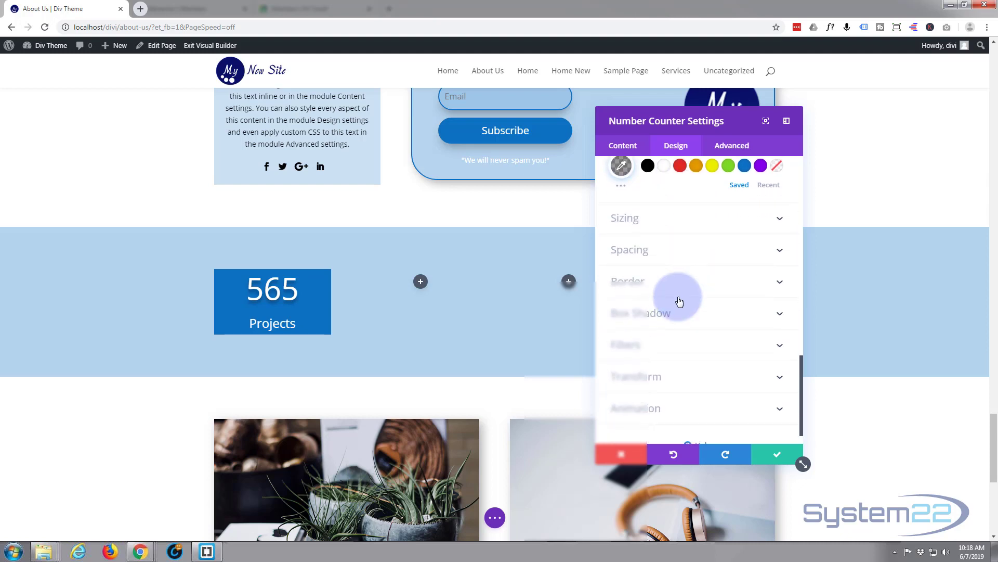
- Set the Projects counter's border width to 2px and border color to white
left_click(669, 292)
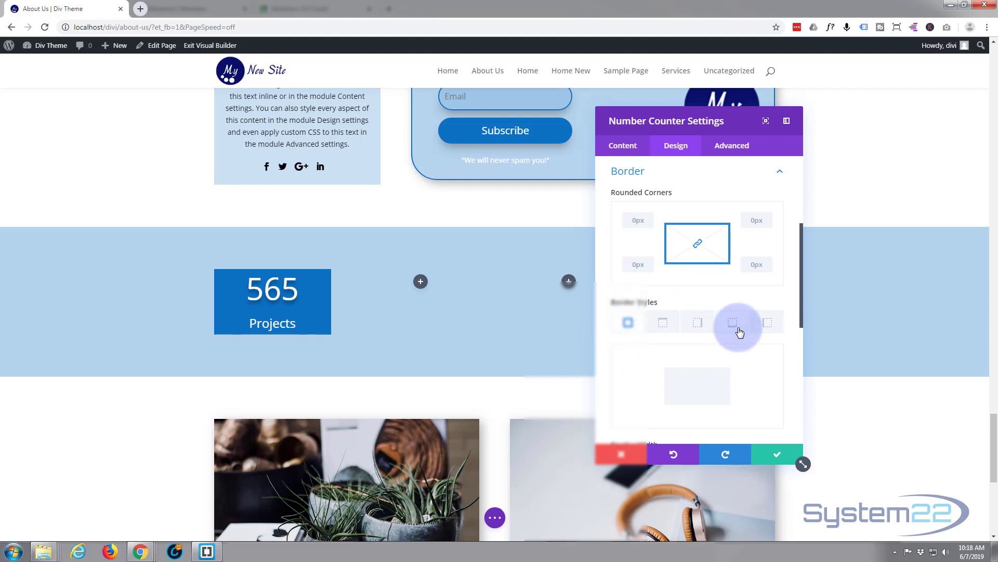
scroll(739, 331, "down", 2)
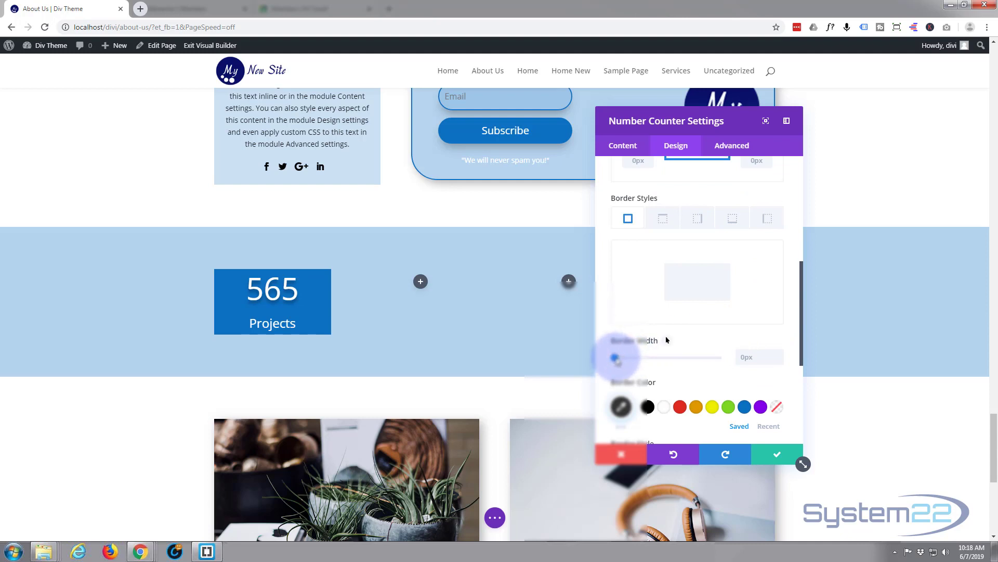
left_click_drag(615, 359, 619, 358)
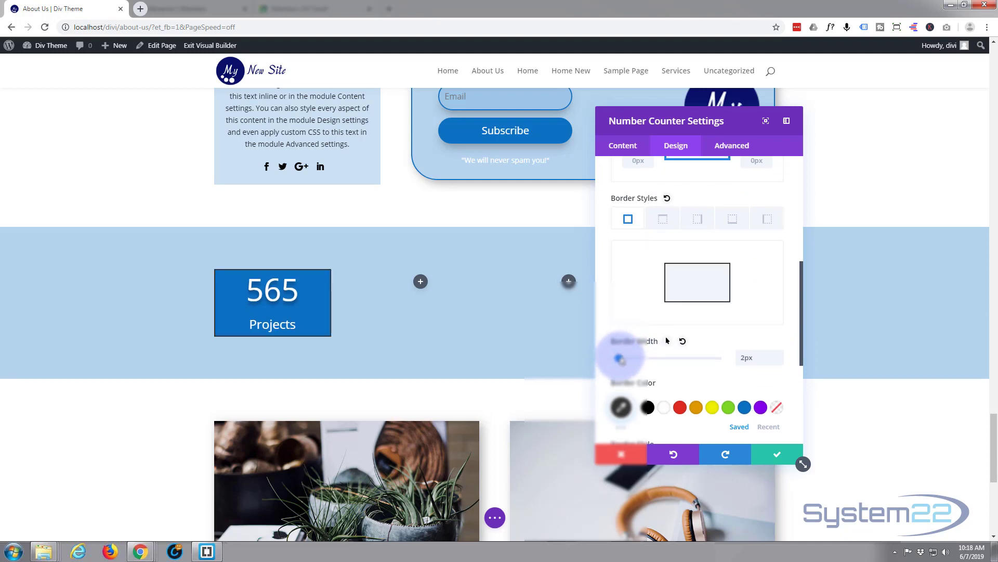
left_click(664, 408)
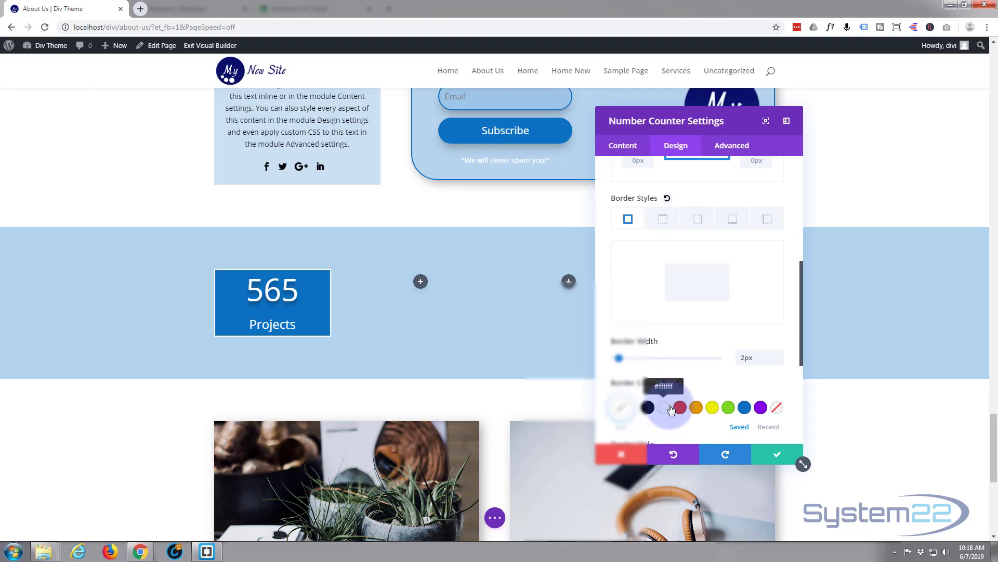
scroll(670, 390, "down", 4)
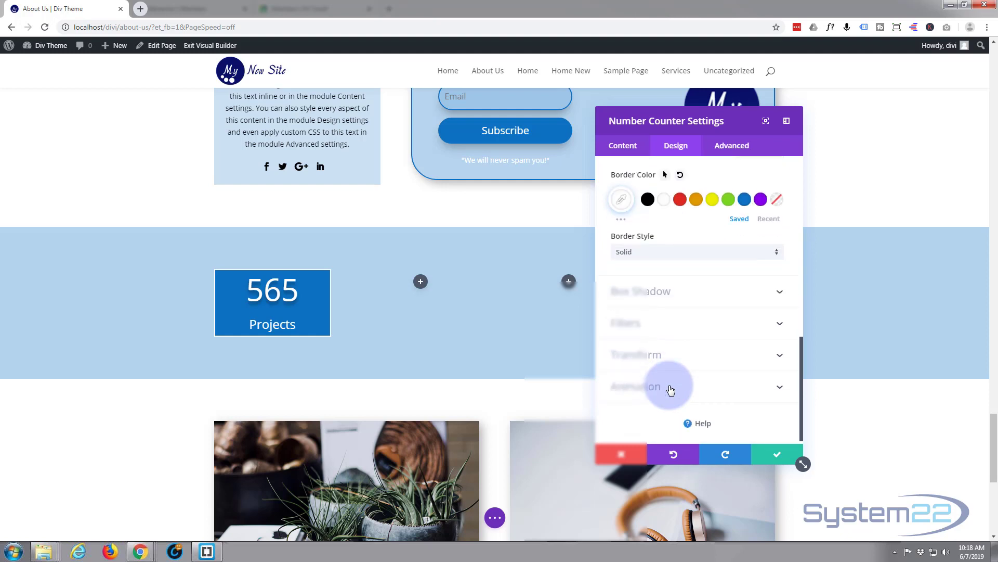
- Give the Projects counter a box shadow with 6px horizontal and vertical offset and 18px blur
left_click(700, 294)
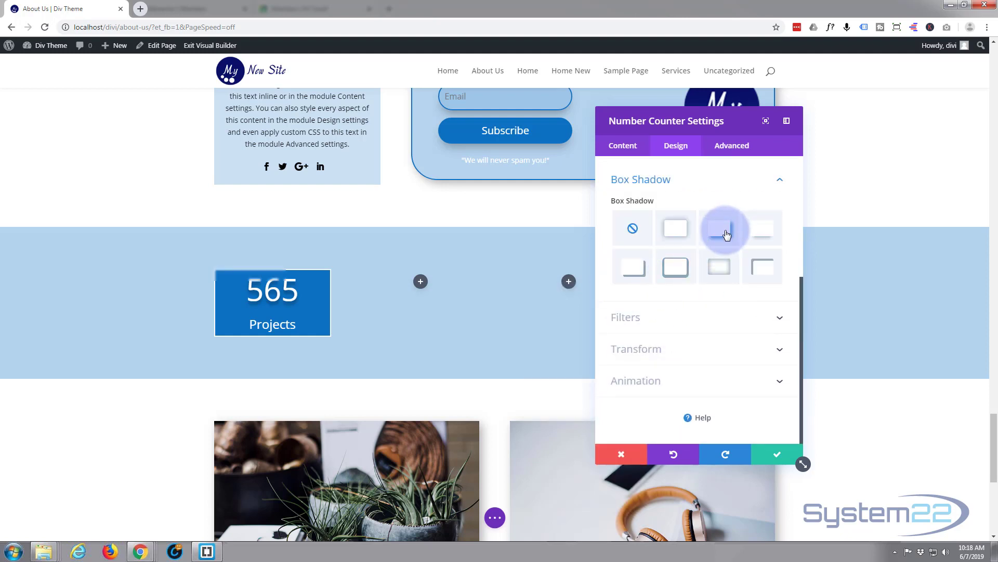
left_click(725, 233)
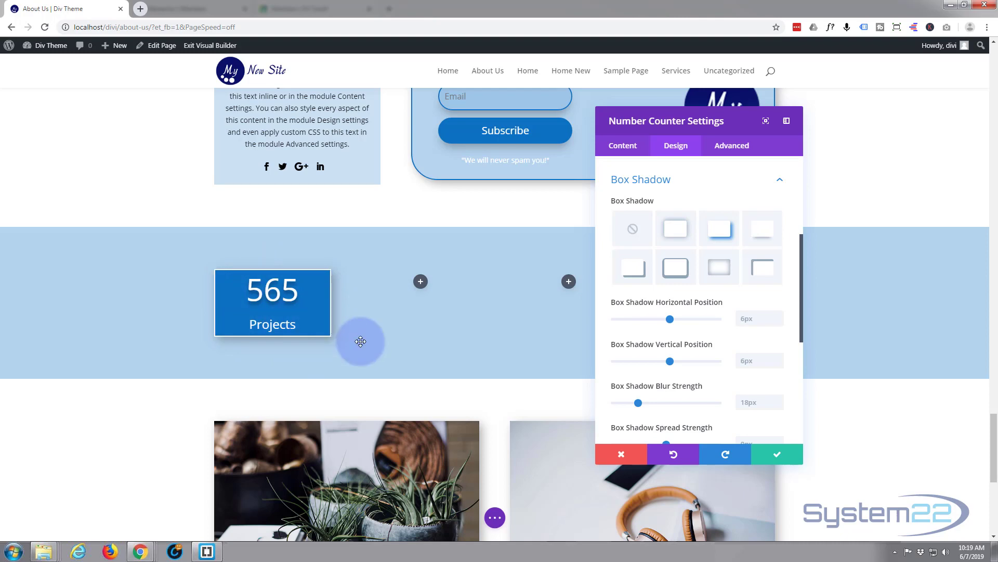
scroll(364, 341, "up", 3)
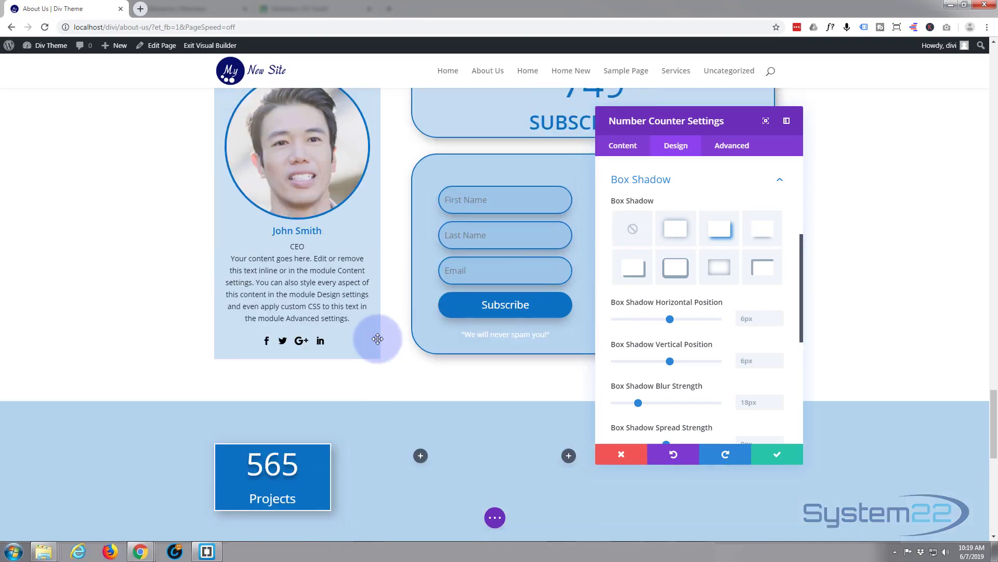
scroll(338, 395, "down", 3)
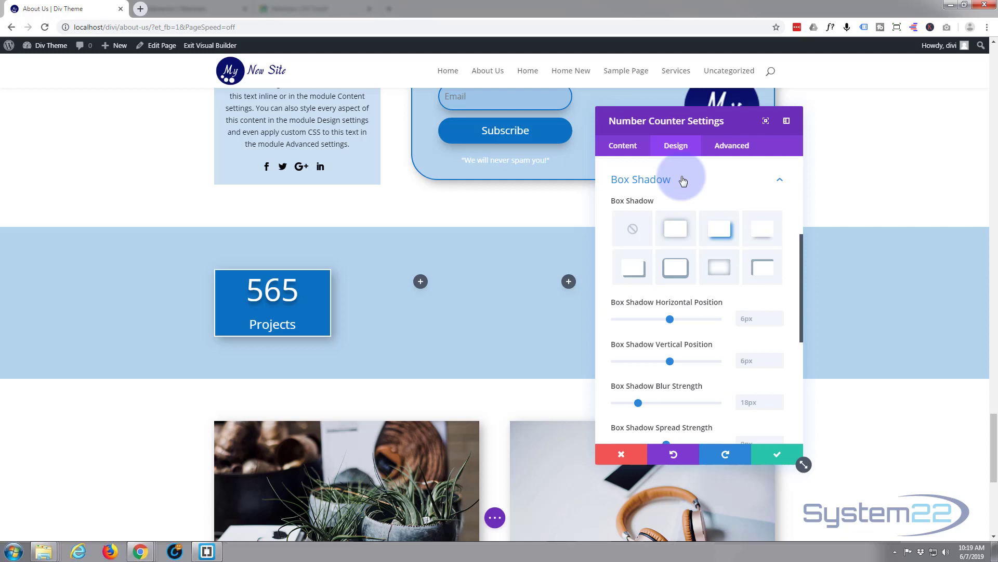
- Add custom Main Element CSS height:150px;width:150px; to the Projects counter
left_click(738, 149)
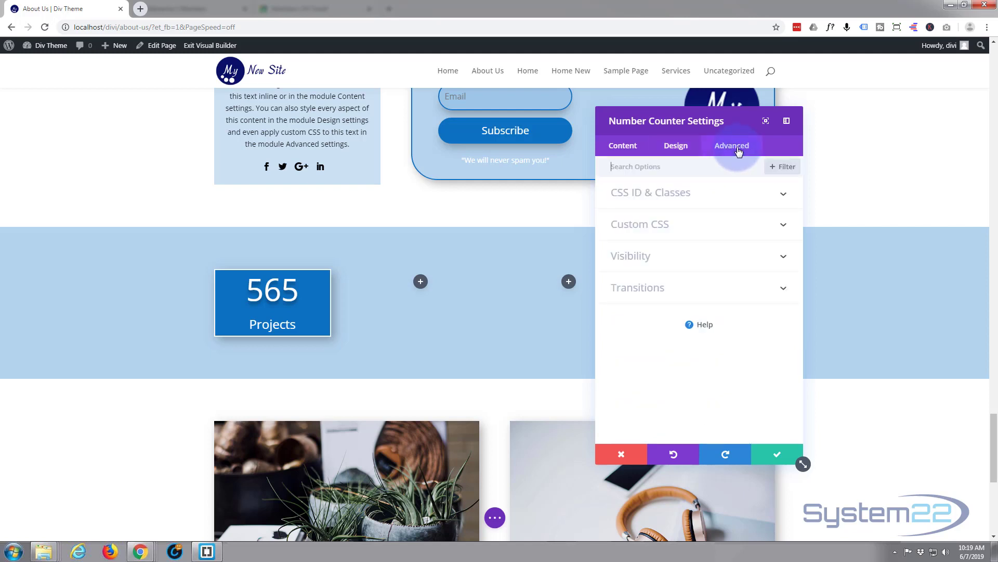
left_click(715, 224)
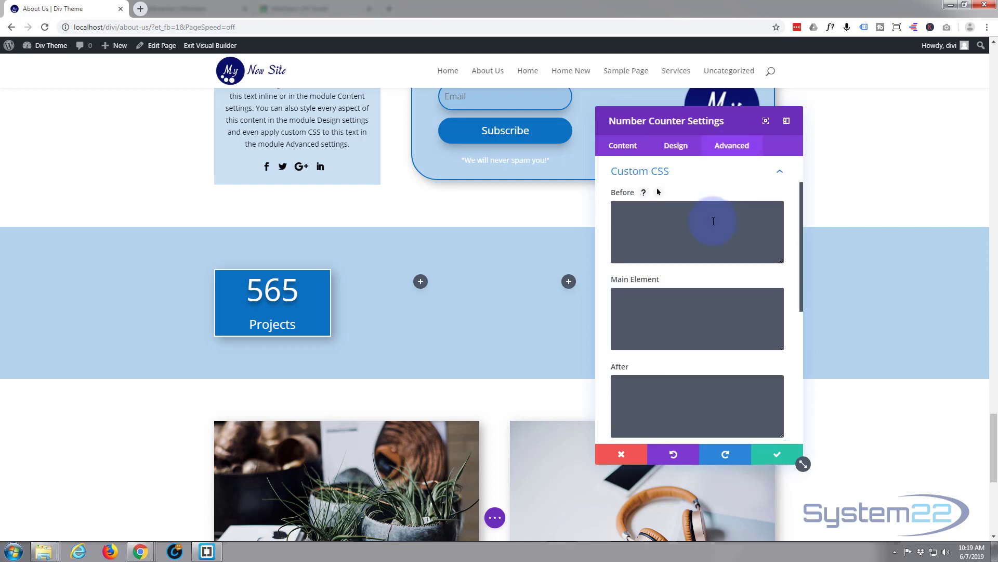
left_click(660, 297)
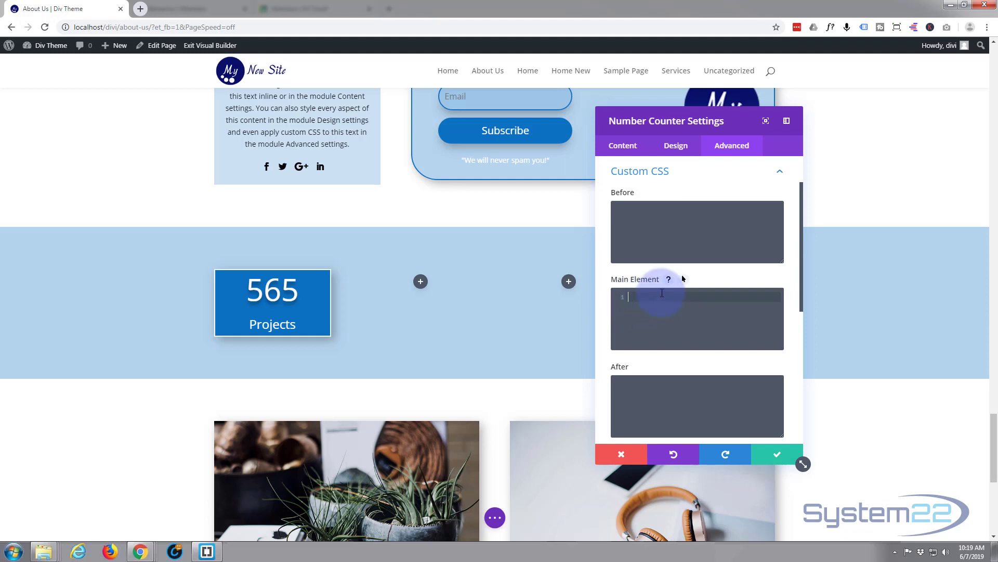
type("height:150px")
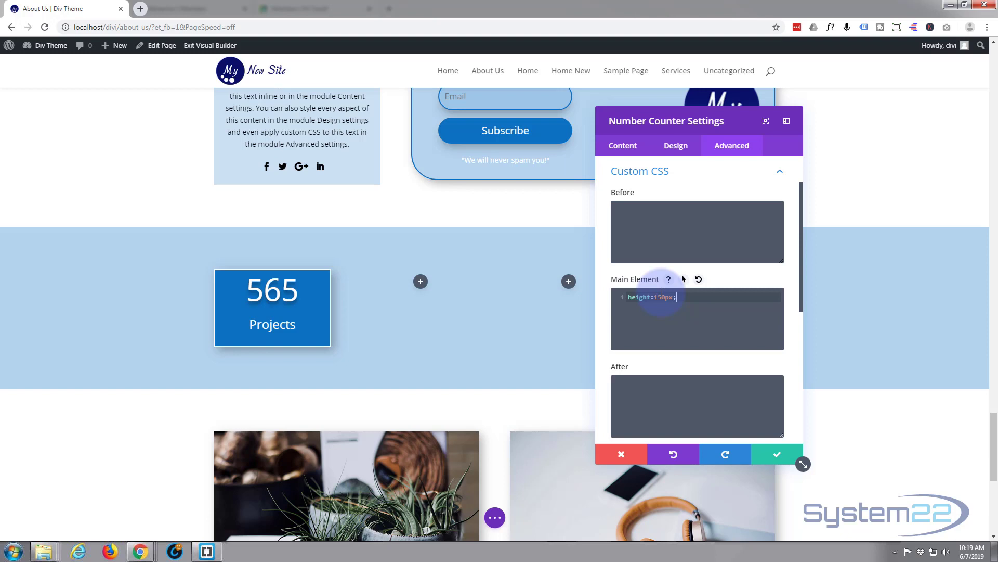
type("dth:150px;")
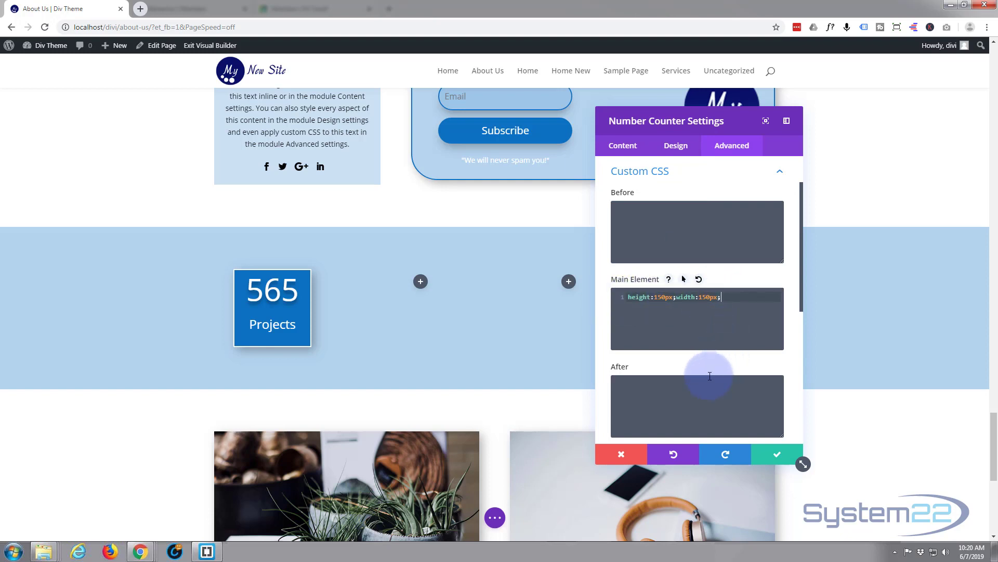
- Link the Projects counter's four rounded corners and set them to 50%
left_click(677, 147)
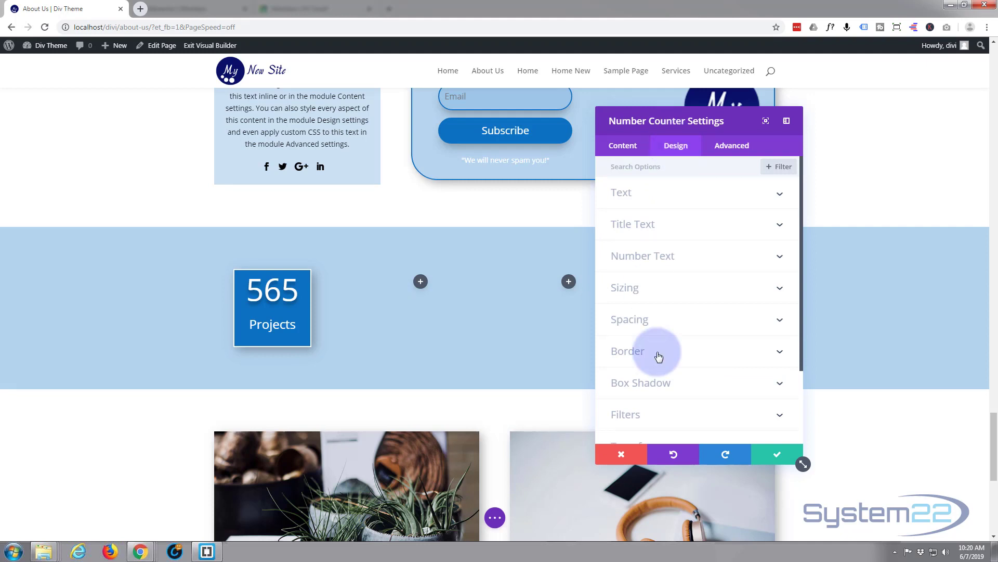
left_click(659, 356)
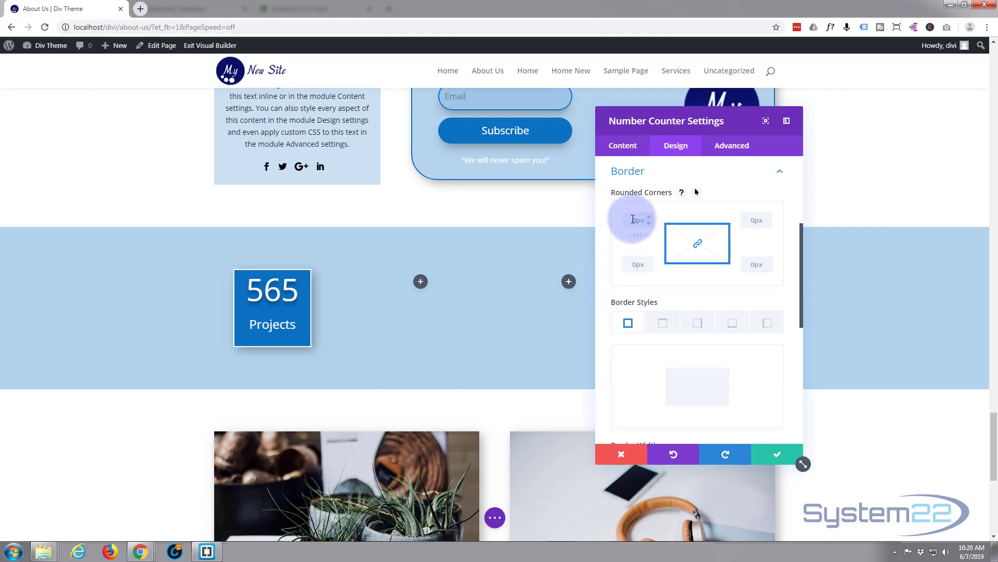
left_click(697, 246)
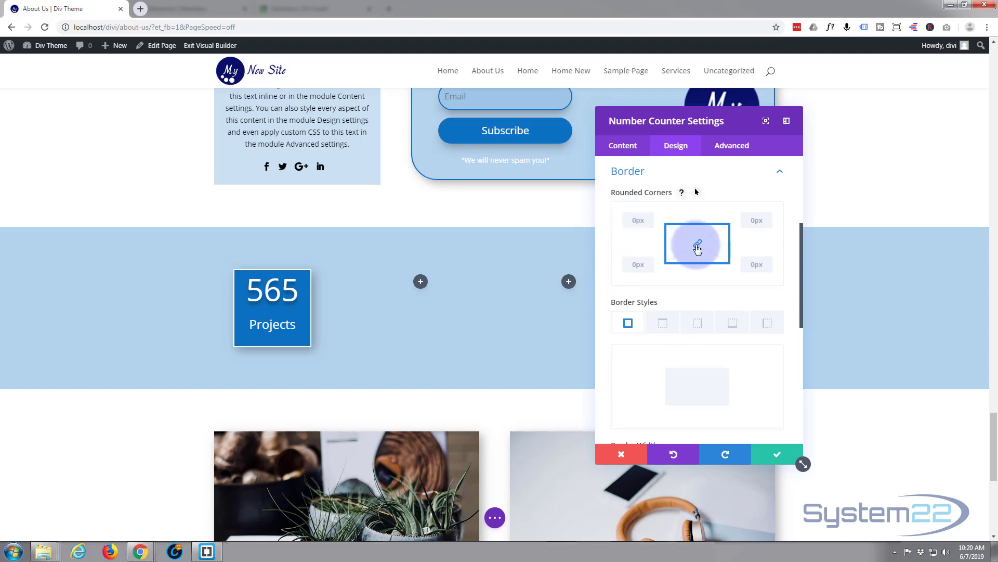
left_click(631, 220)
left_click(741, 220)
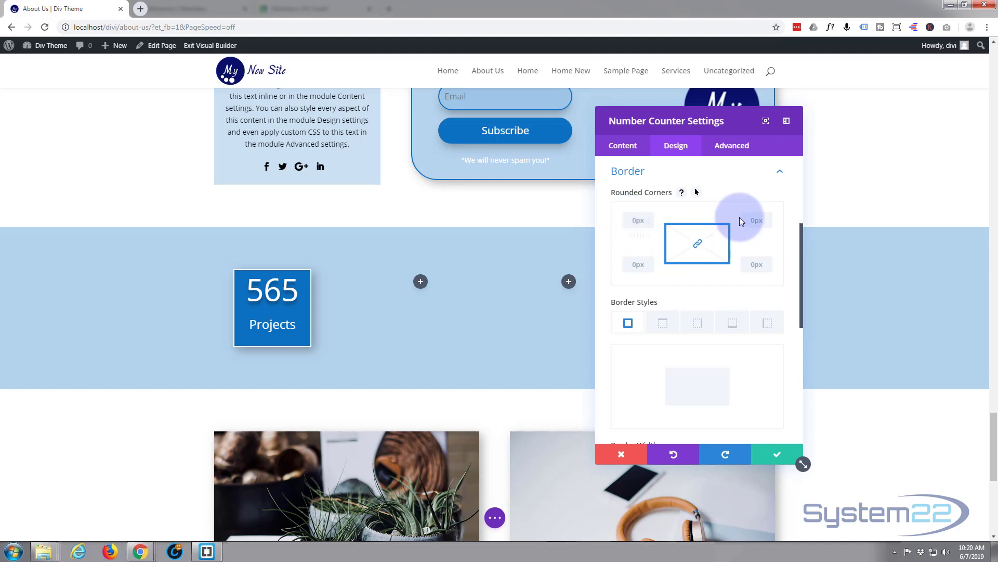
left_click(699, 248)
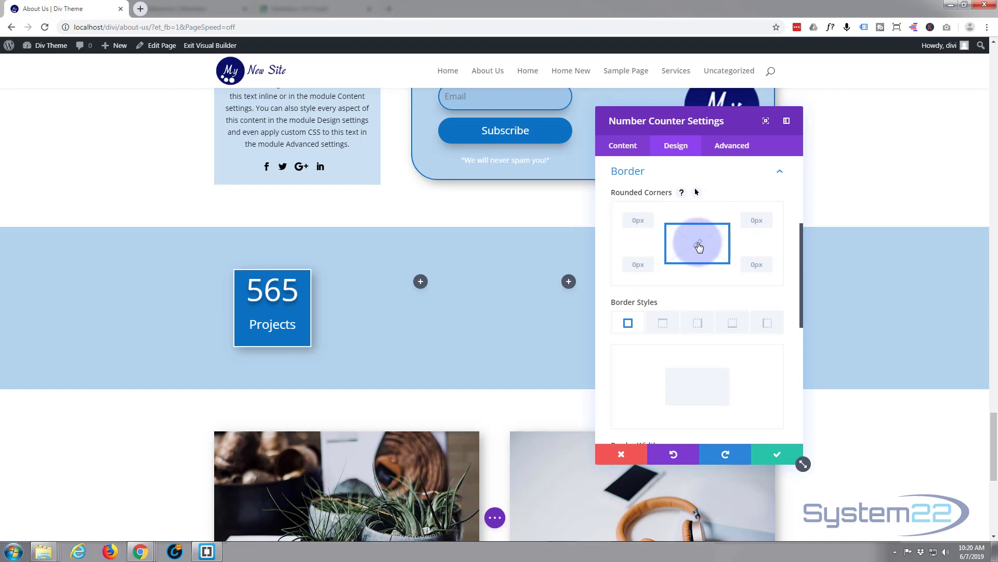
left_click(636, 221)
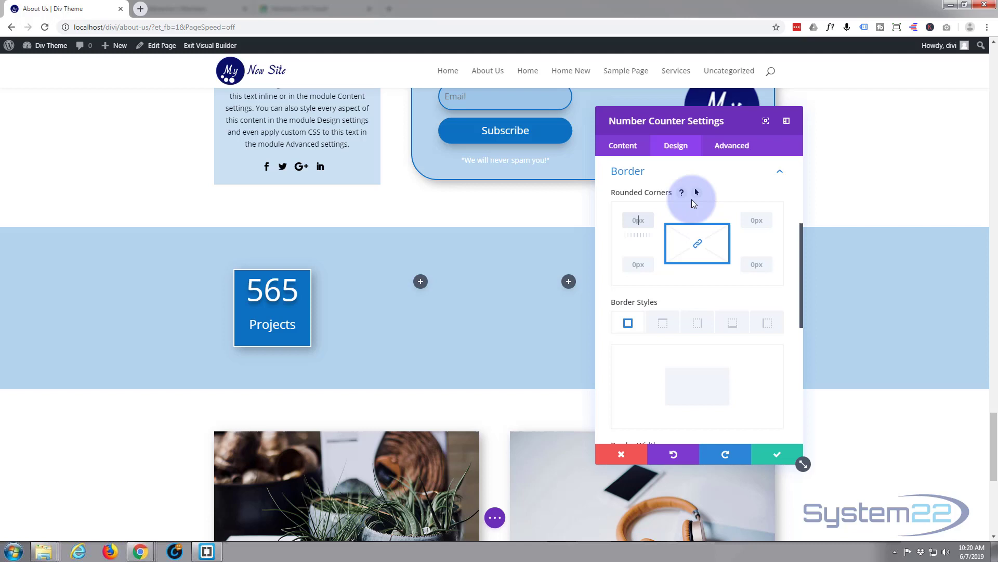
type("50px")
key("BackSpace")
key("BackSpace")
type("%")
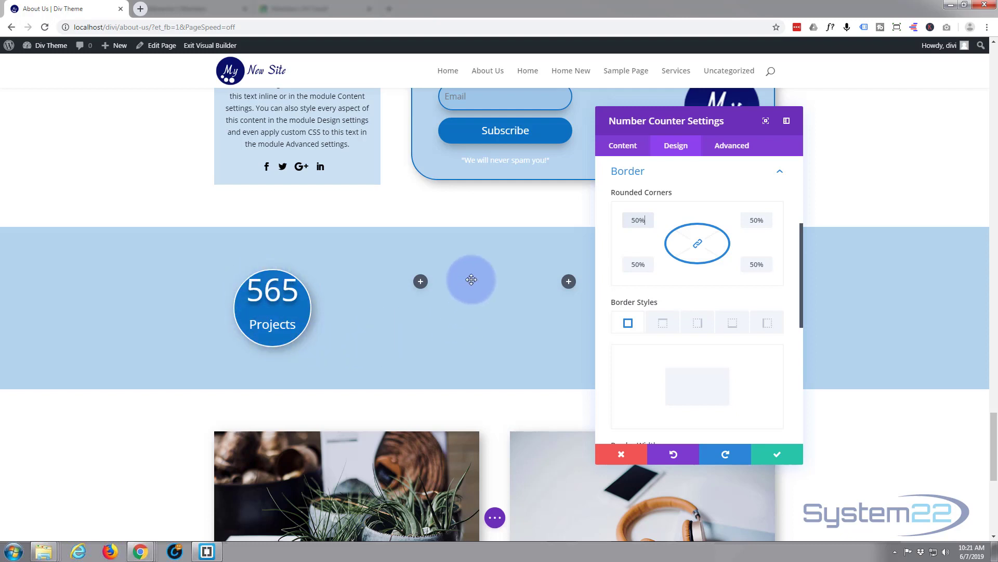
- Change the Main Element CSS to height:200px;width:200px to enlarge the circle
left_click(729, 146)
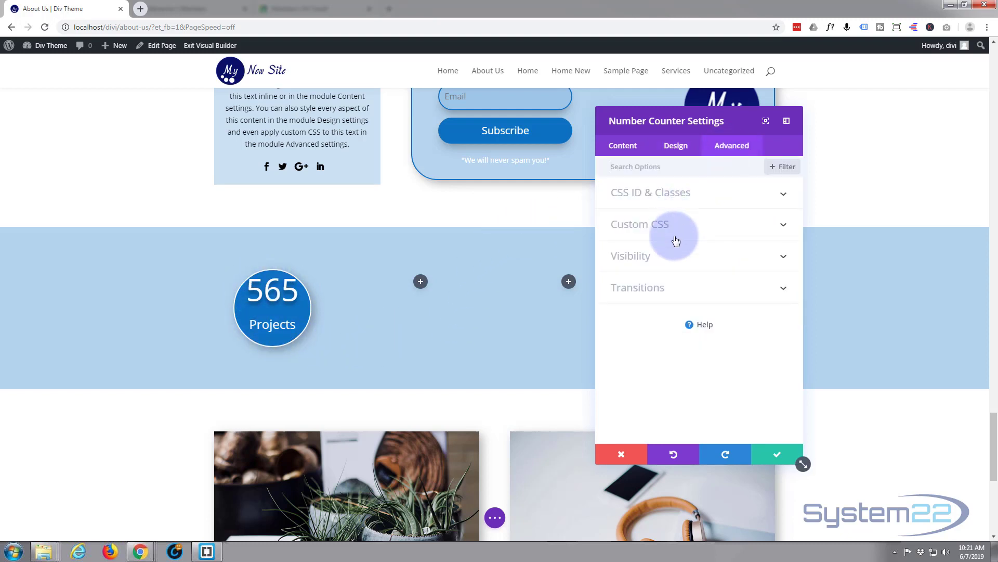
left_click(686, 223)
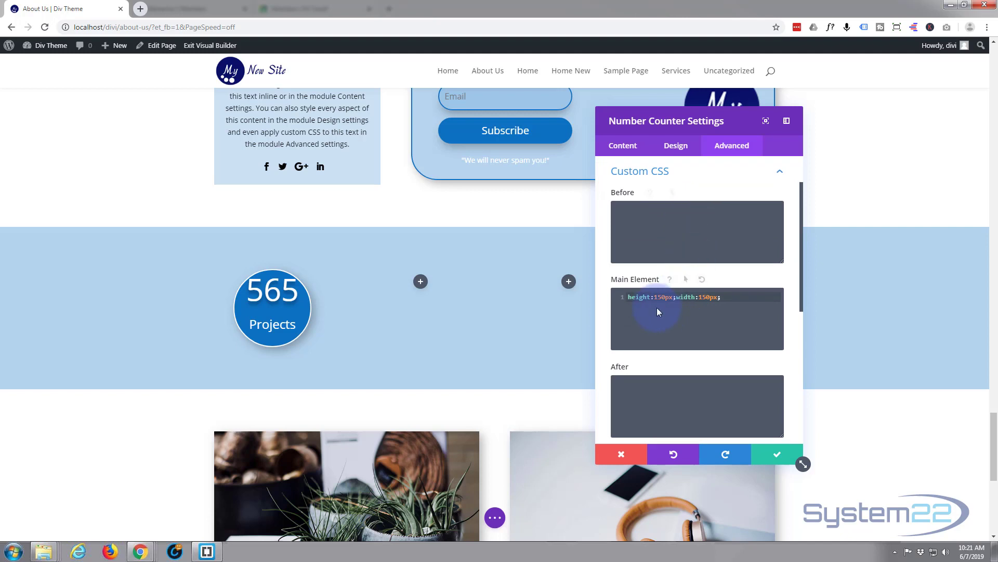
left_click_drag(656, 297, 662, 297)
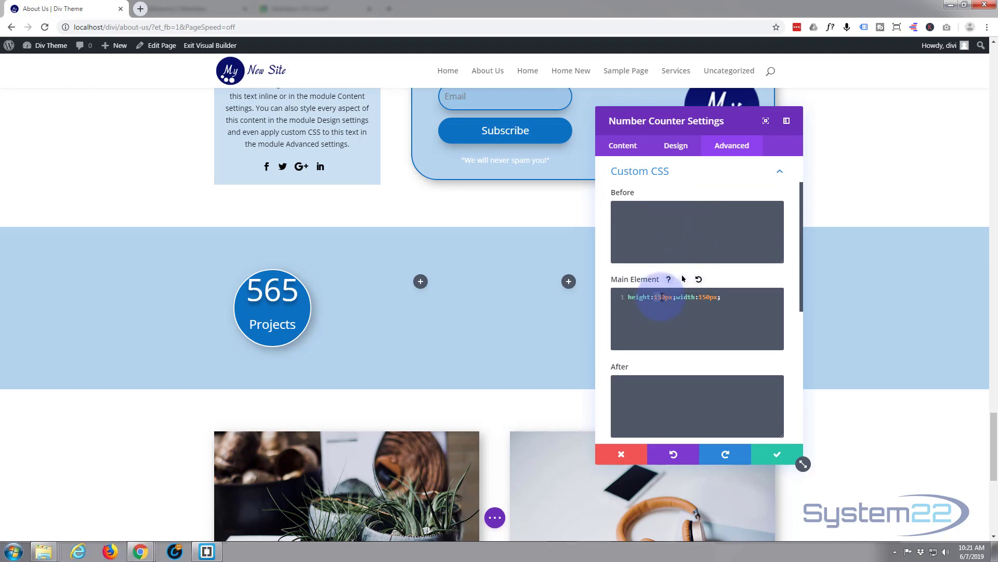
type("20")
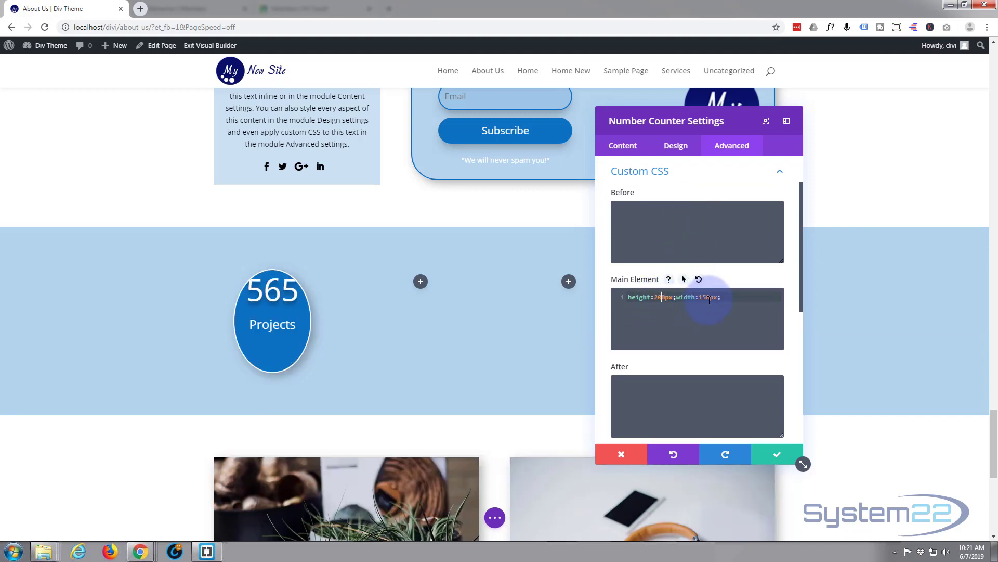
left_click_drag(699, 297, 706, 297)
type("20")
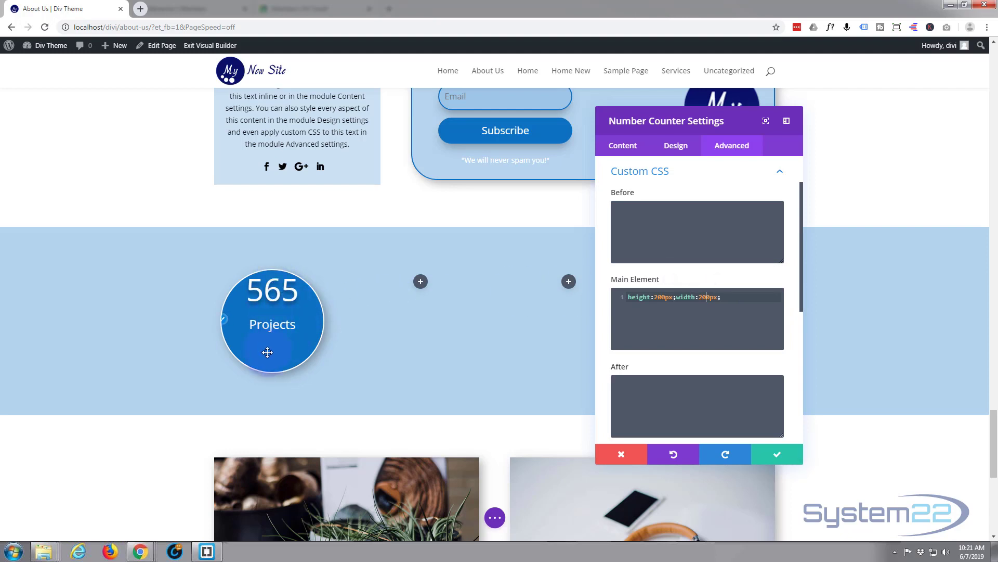
- Set the counter's custom top padding to 40px under Design > Spacing
left_click(677, 146)
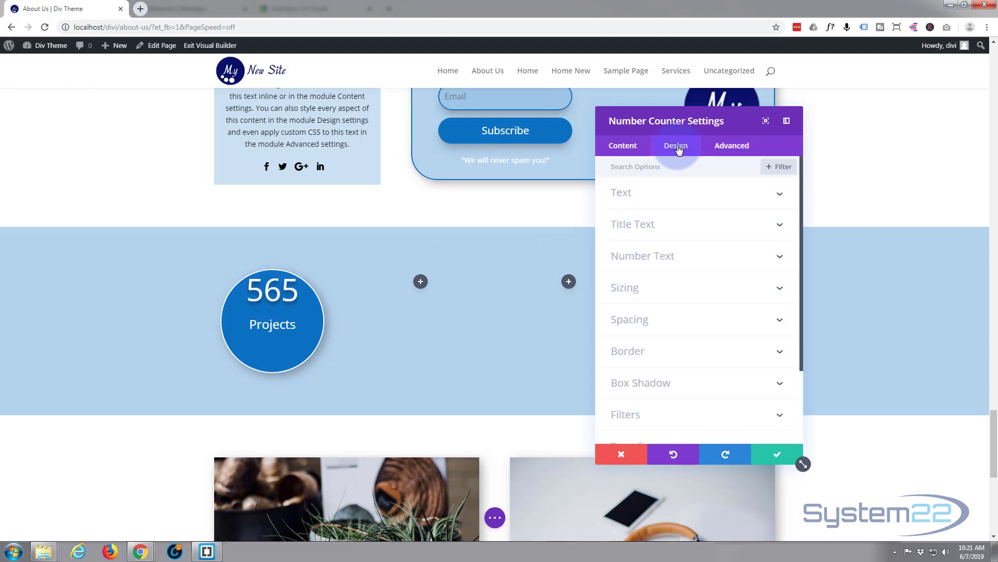
left_click(685, 321)
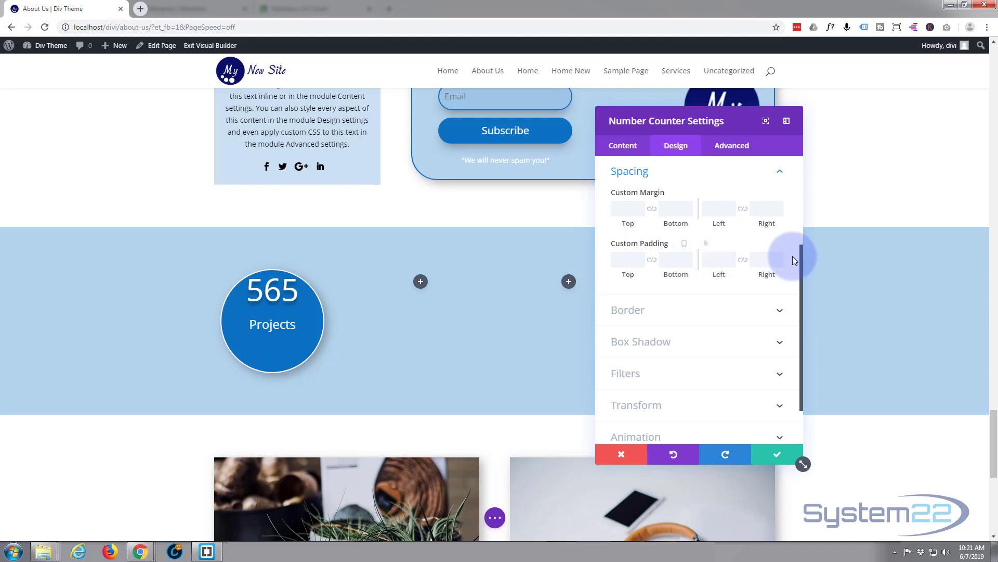
left_click(625, 260)
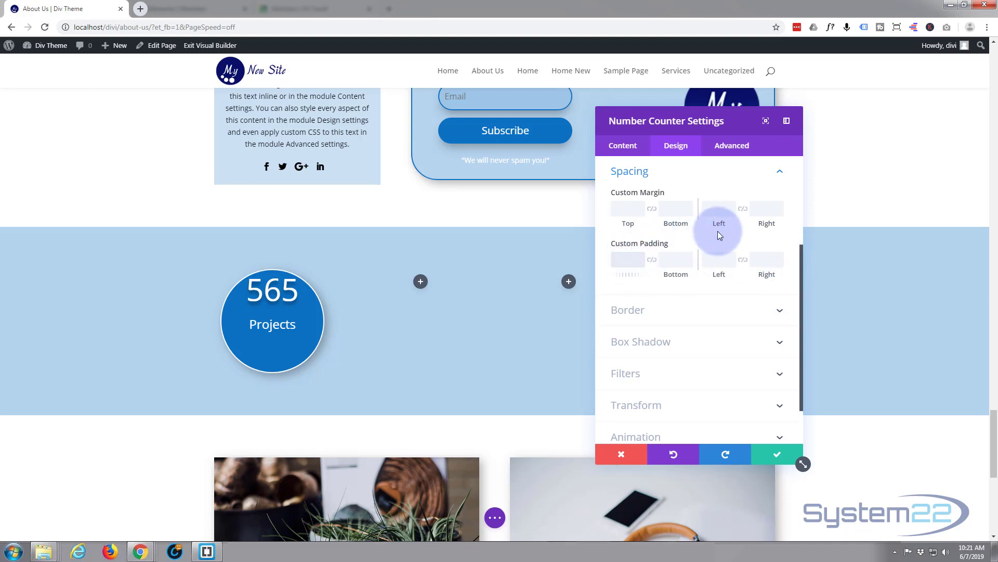
type("30px")
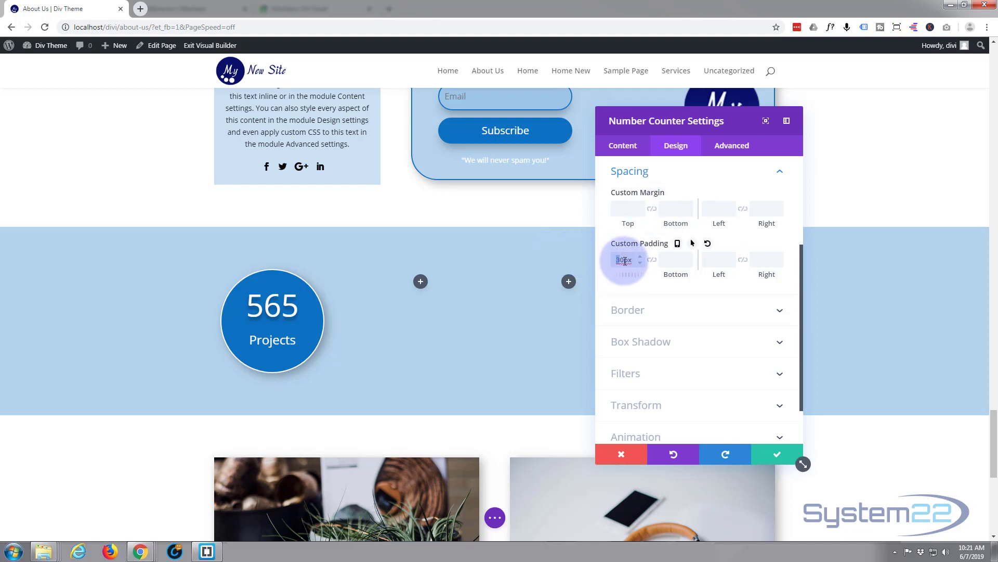
left_click_drag(616, 260, 624, 263)
left_click(724, 255)
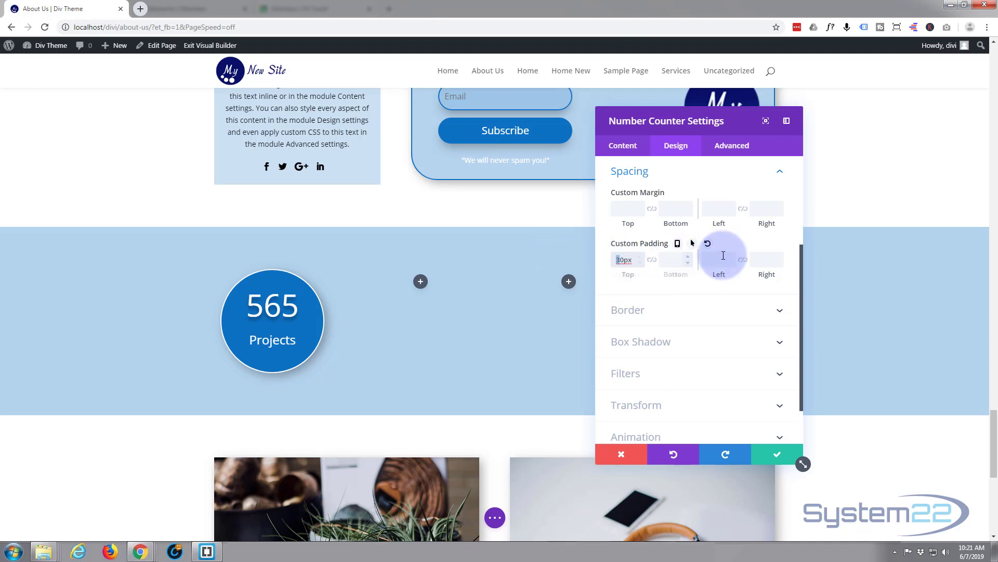
type("5")
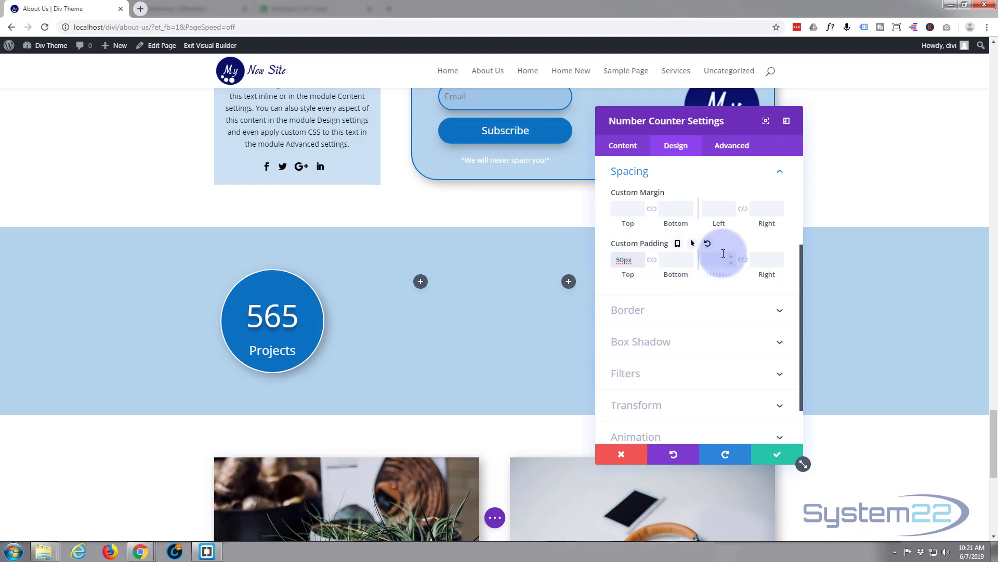
left_click(623, 261)
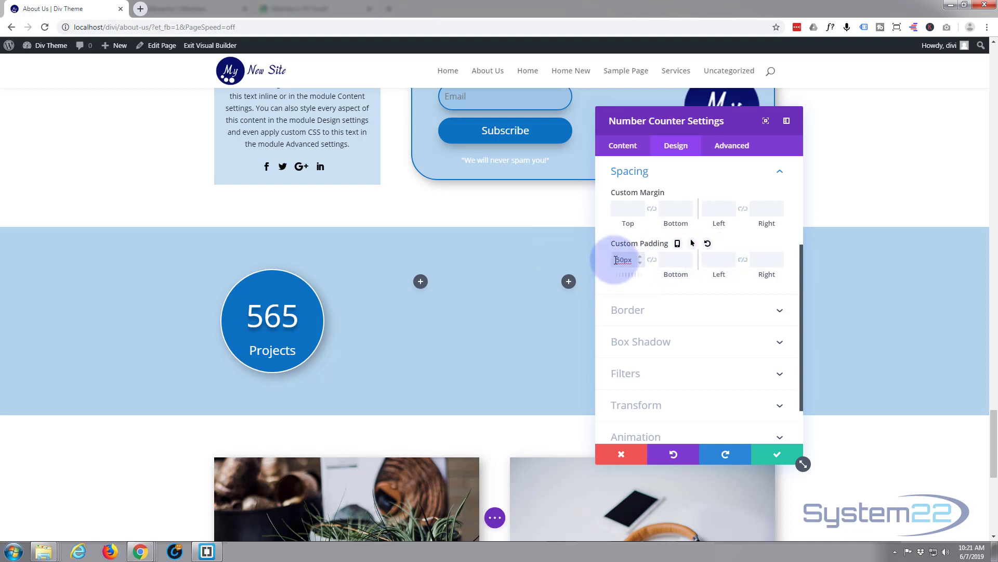
key("shift+Left")
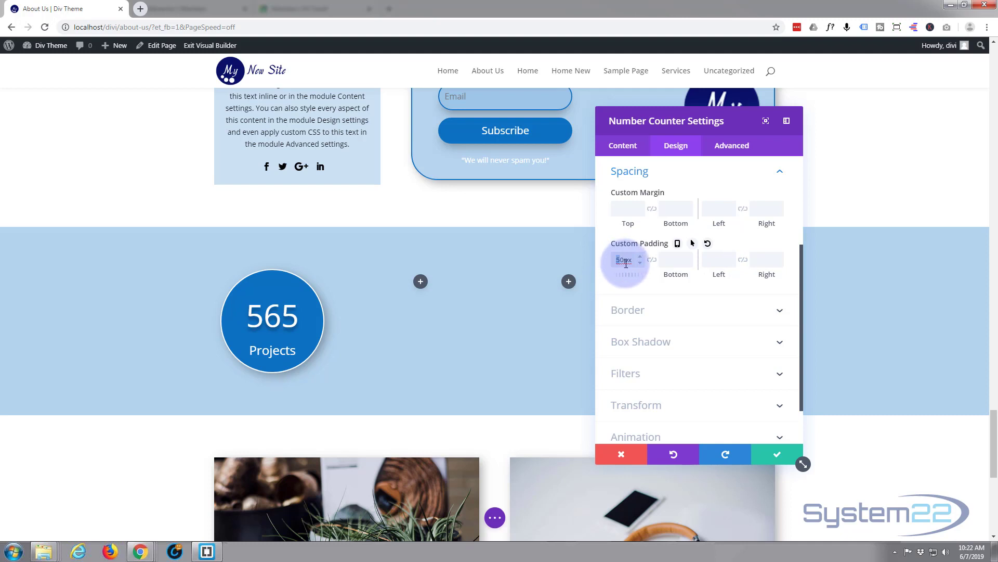
type("4")
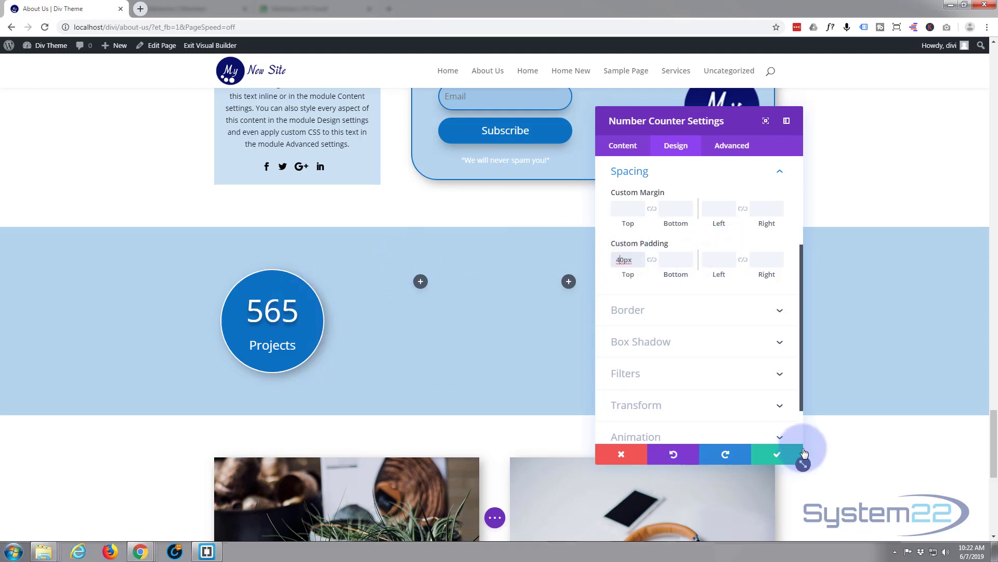
- Save the styled counter and place duplicates in the second, third and fourth columns
left_click(779, 456)
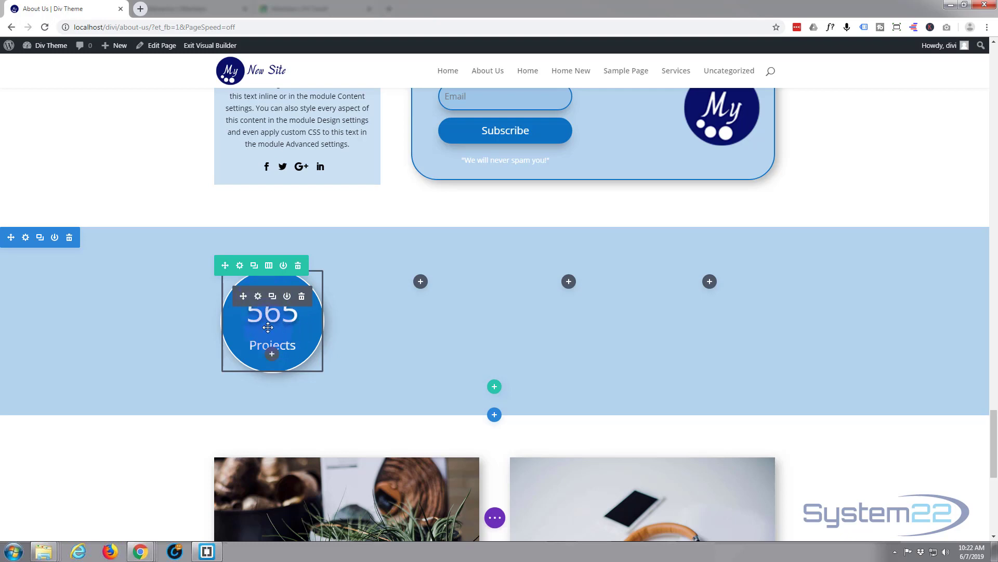
left_click(272, 296)
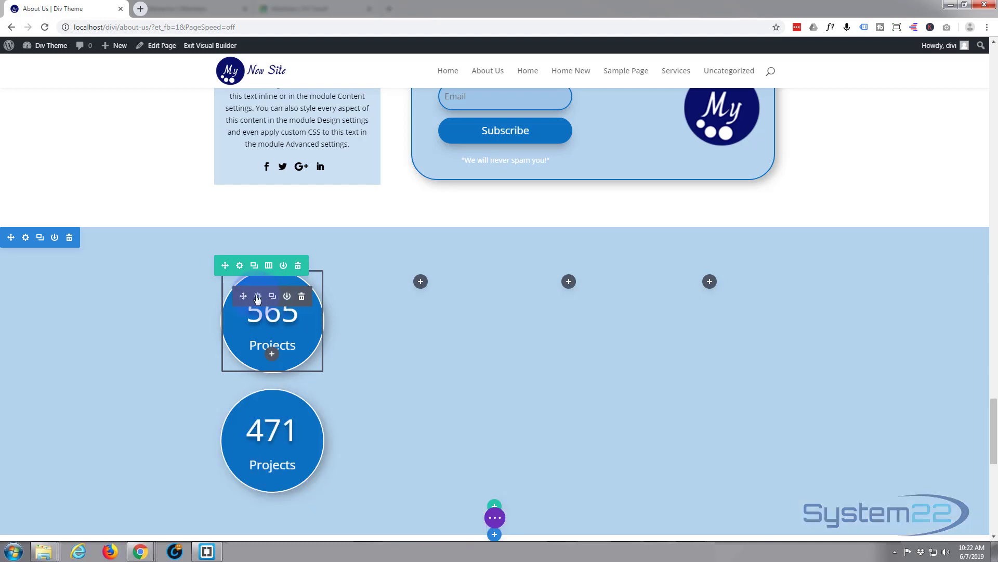
left_click_drag(244, 294, 445, 279)
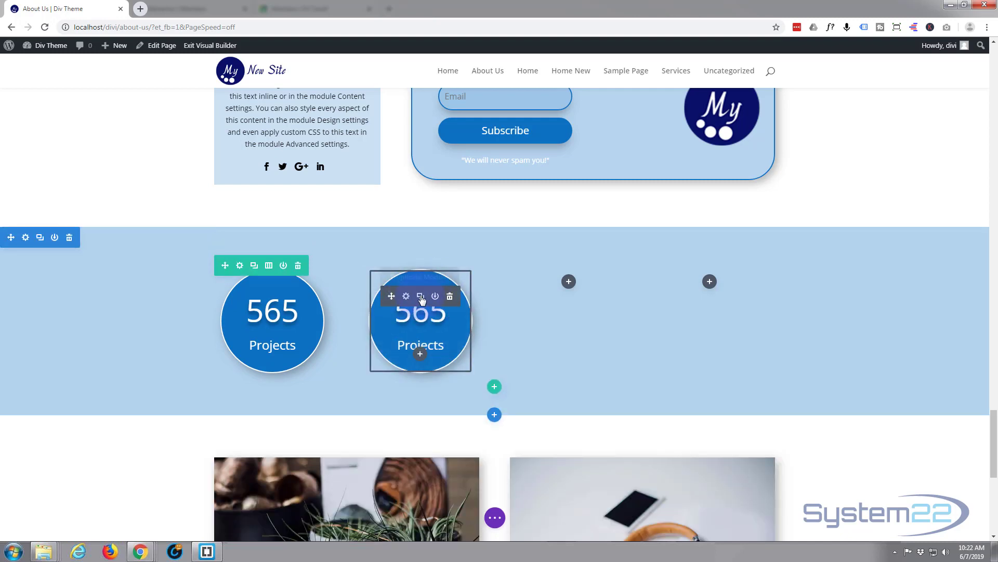
left_click(420, 296)
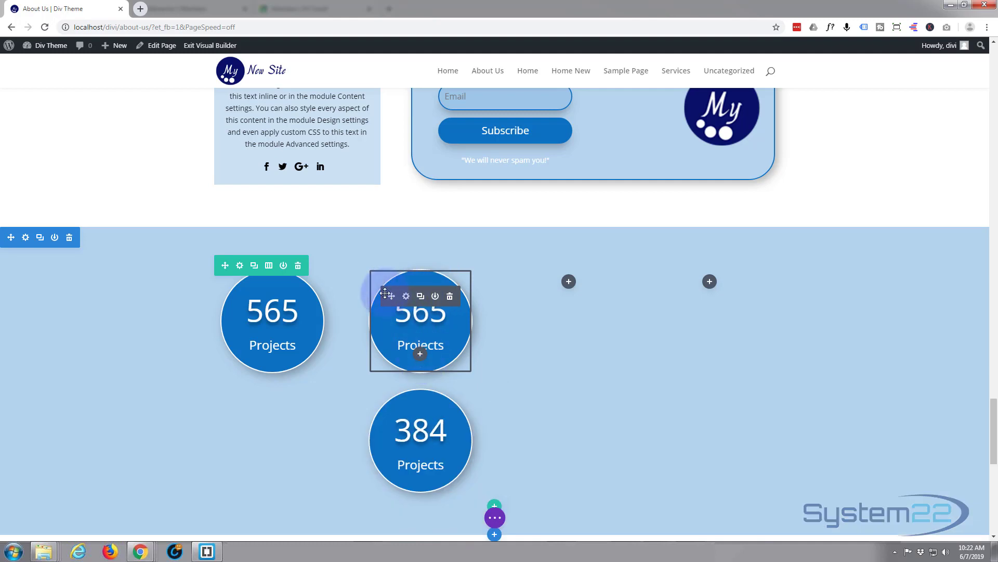
left_click_drag(409, 295, 606, 284)
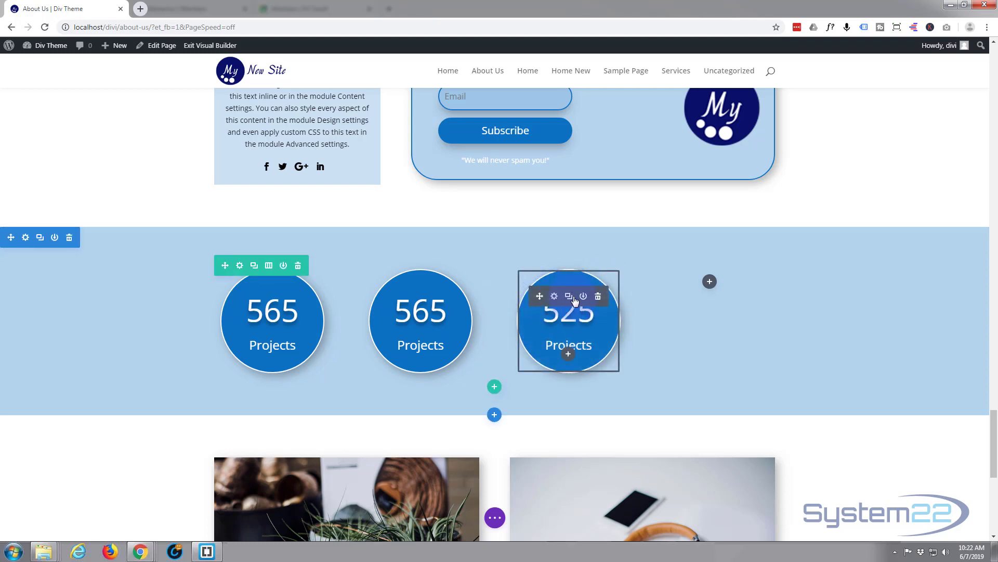
left_click(569, 297)
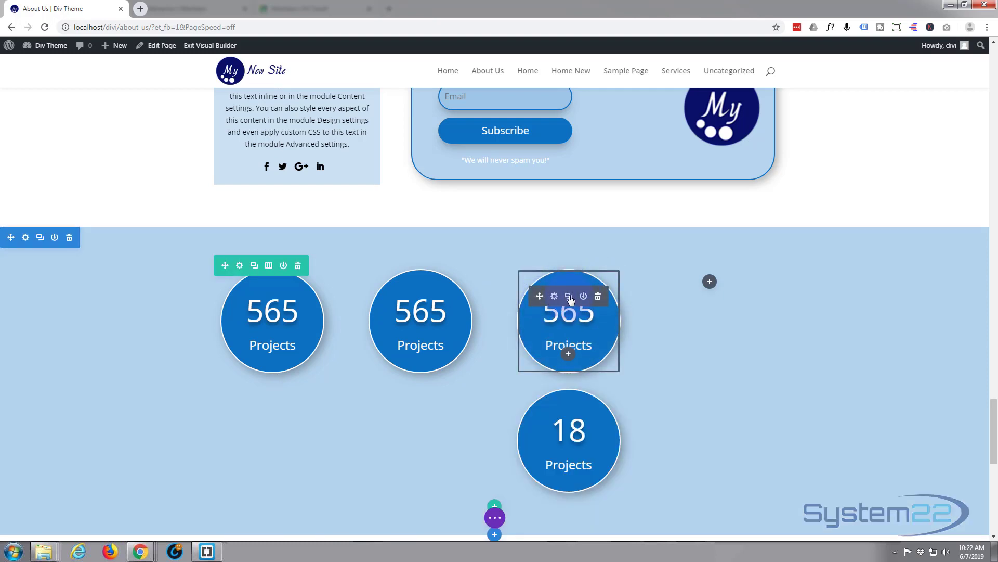
left_click_drag(550, 296, 699, 286)
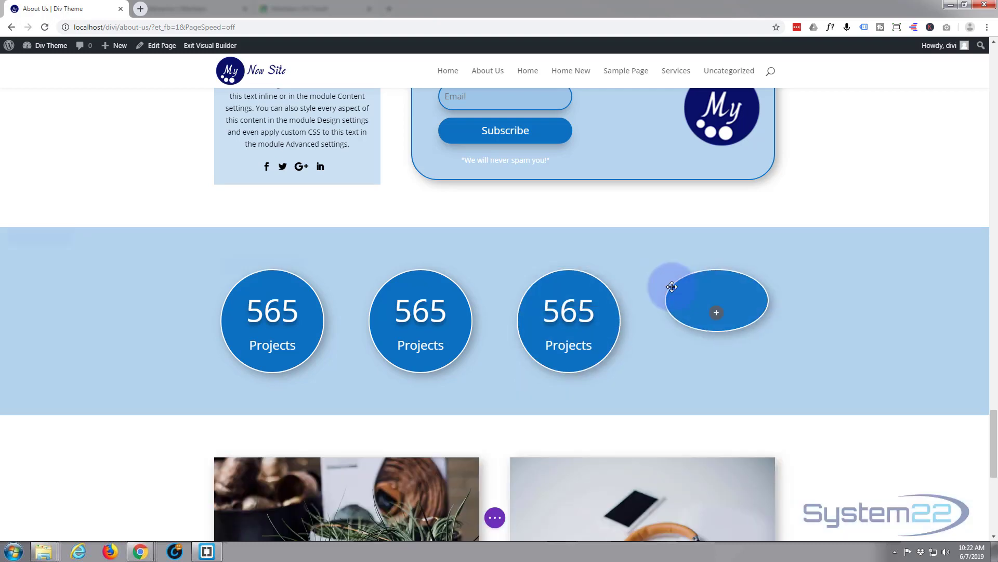
left_click_drag(671, 287, 673, 291)
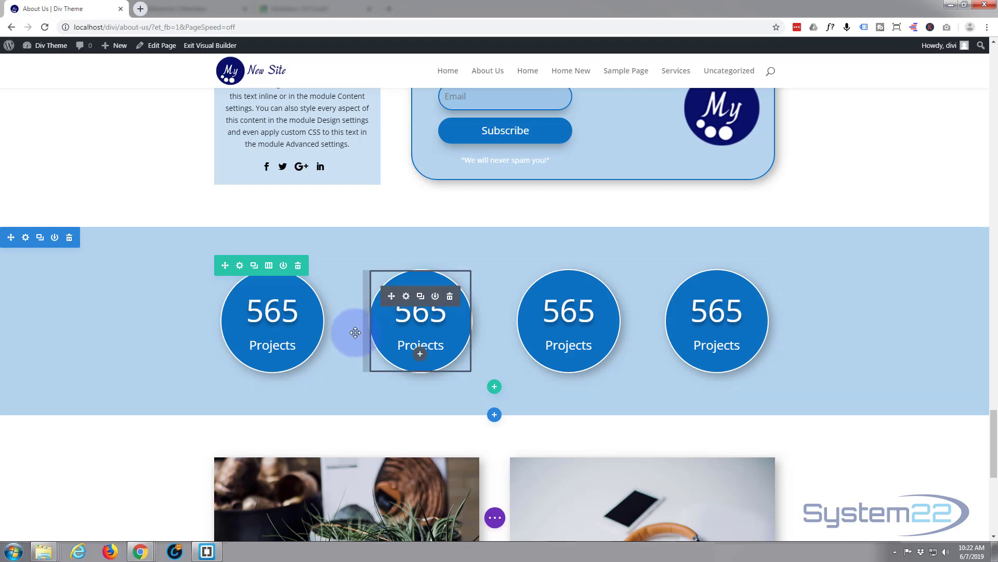
- Change the second counter's title to Designs and number to 854, then save
left_click(406, 296)
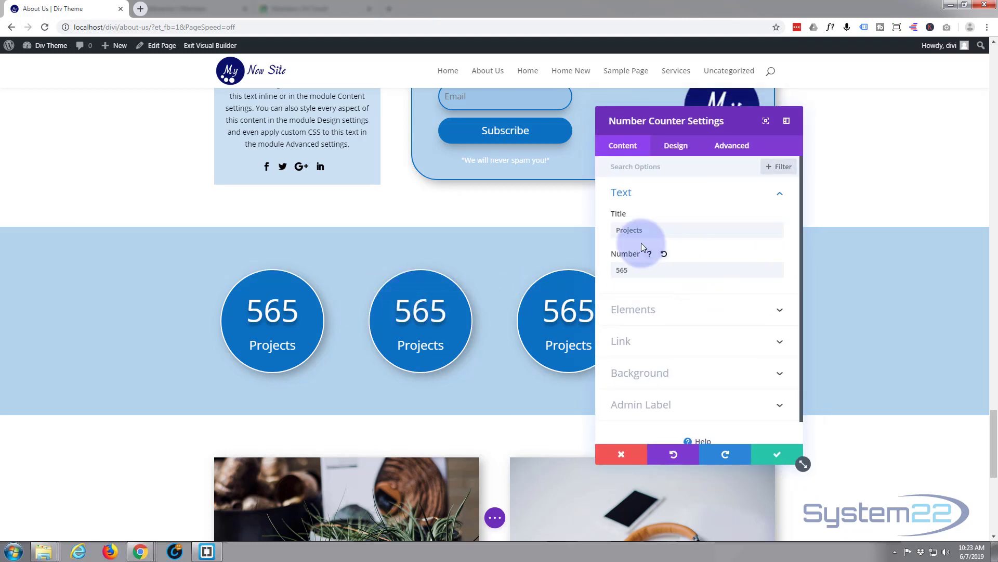
left_click_drag(649, 229, 601, 227)
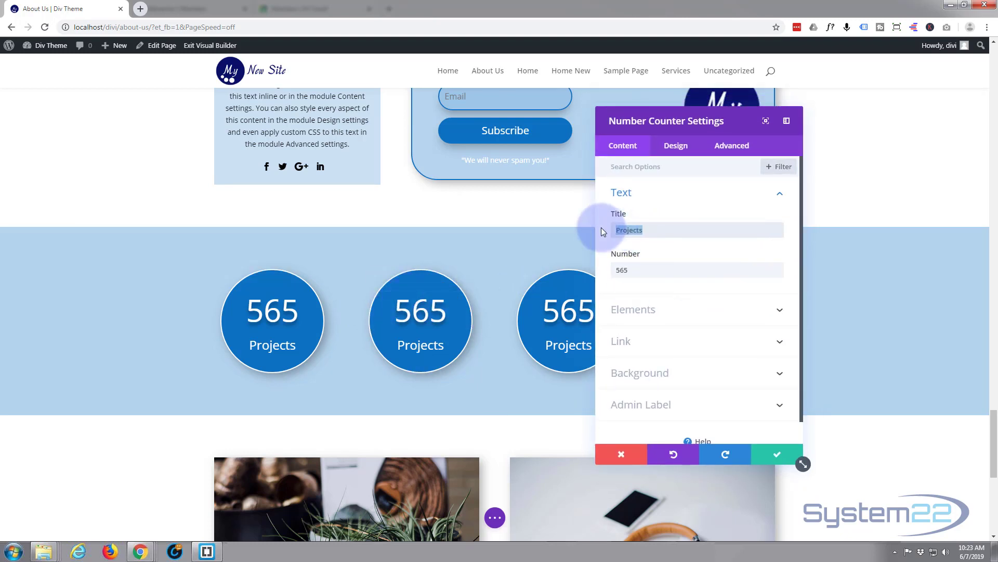
type("Desi")
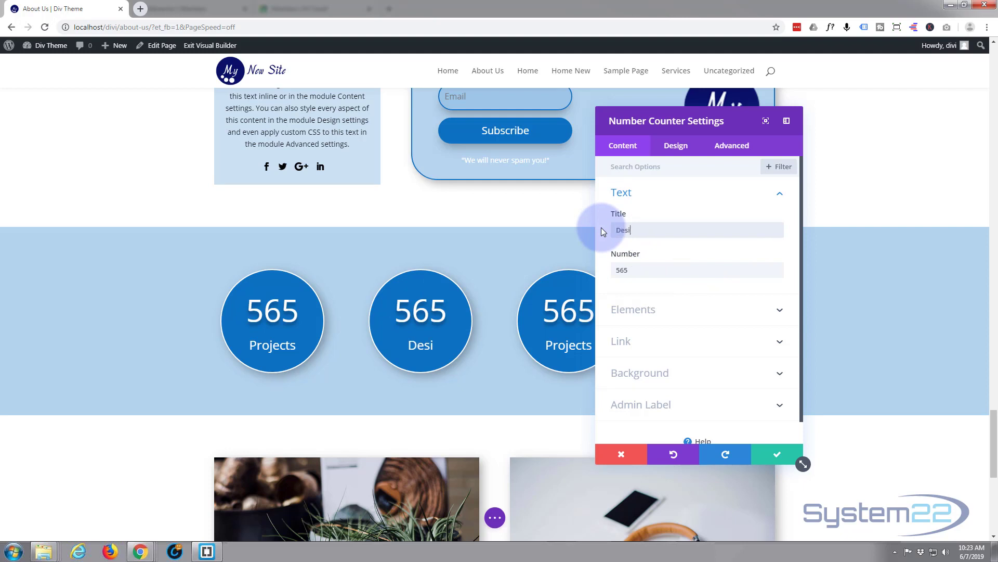
type("gns")
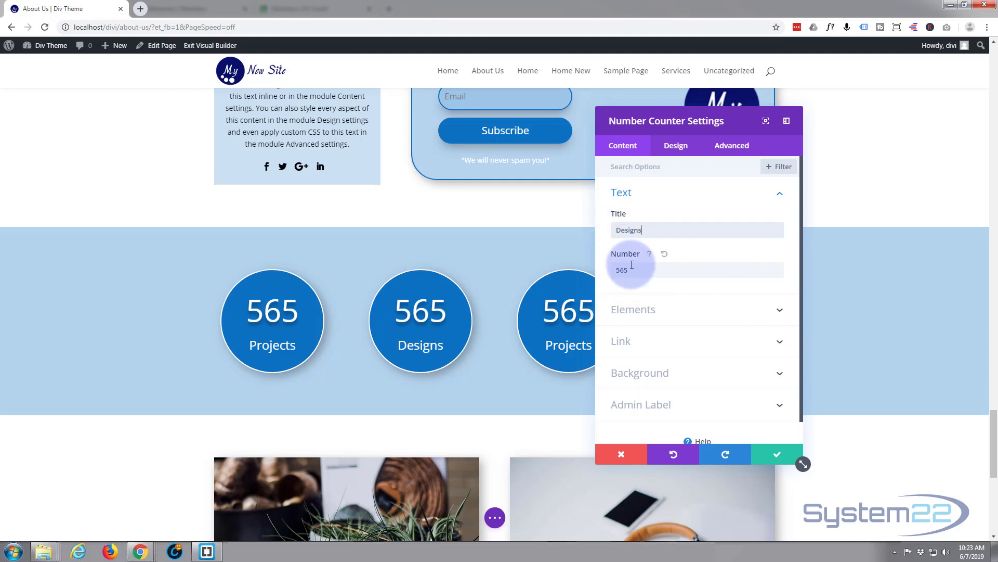
left_click_drag(632, 265, 603, 269)
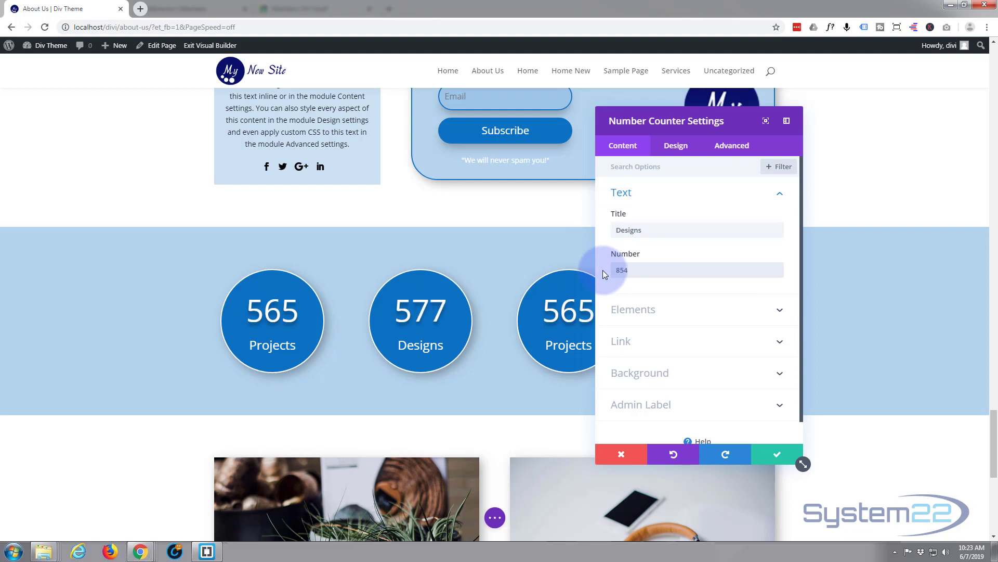
left_click(780, 455)
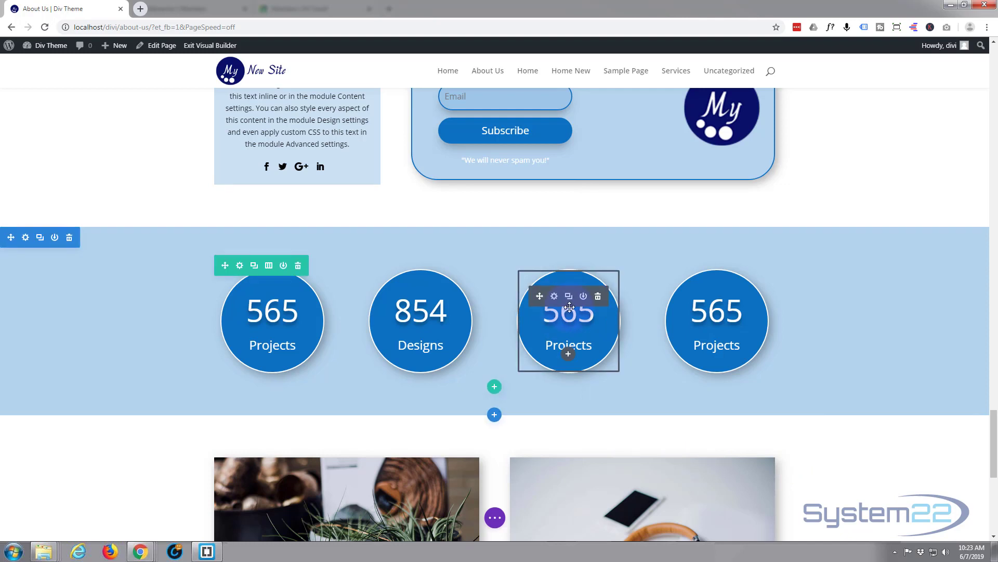
- Change the third counter's title to Styles and number to 351, then save
left_click(554, 296)
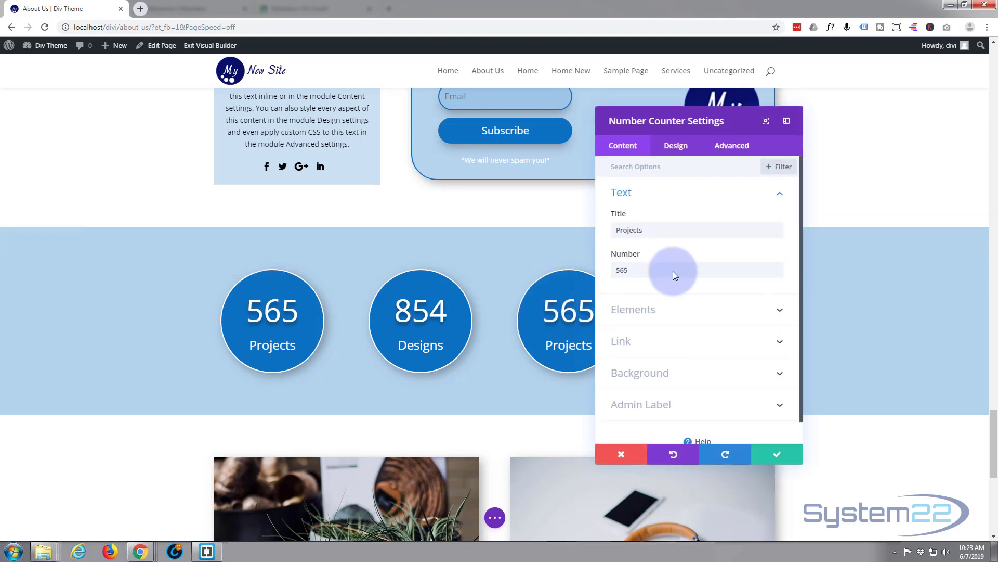
left_click_drag(647, 230, 602, 235)
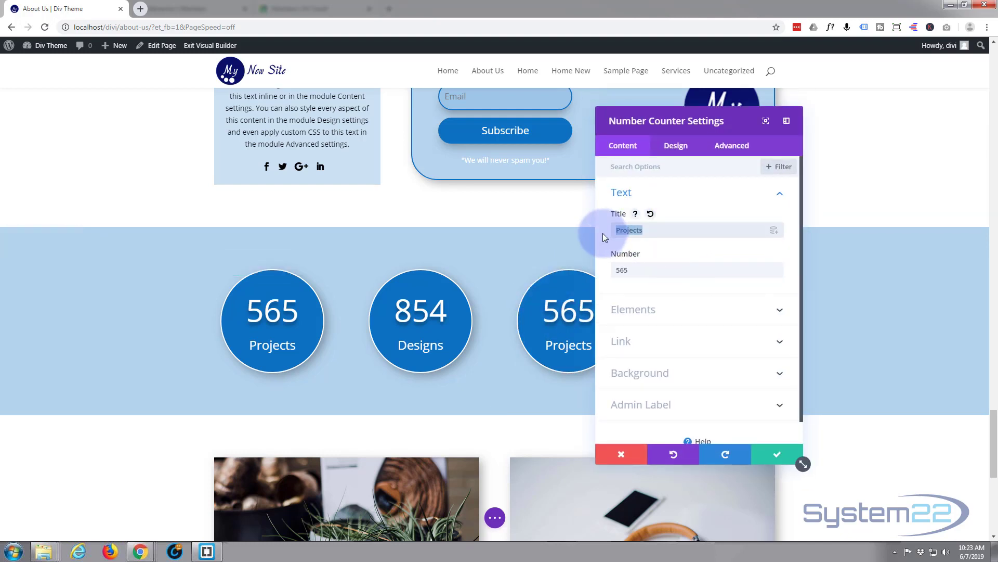
type("S")
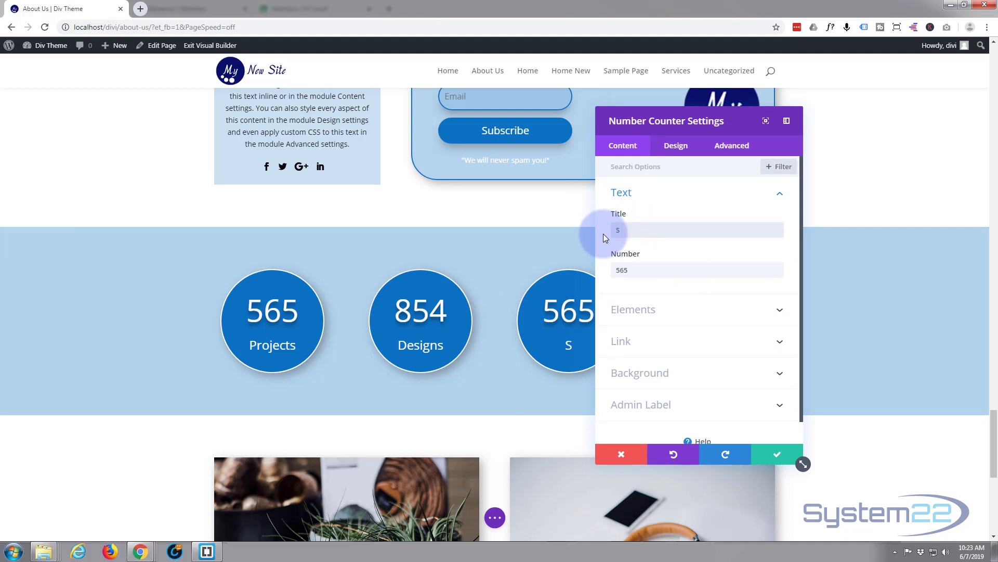
type("tyles")
left_click_drag(645, 269, 611, 271)
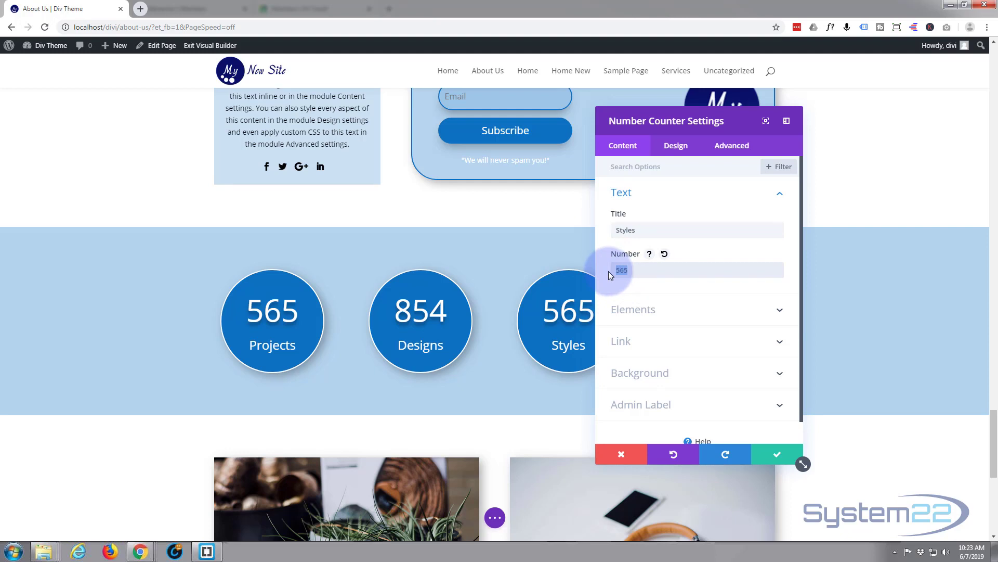
type("351")
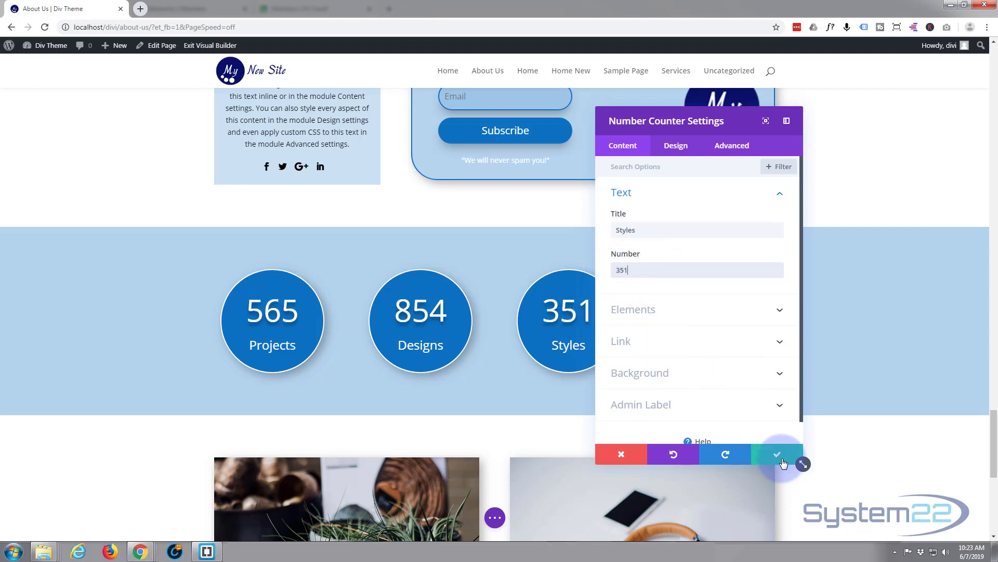
left_click(777, 454)
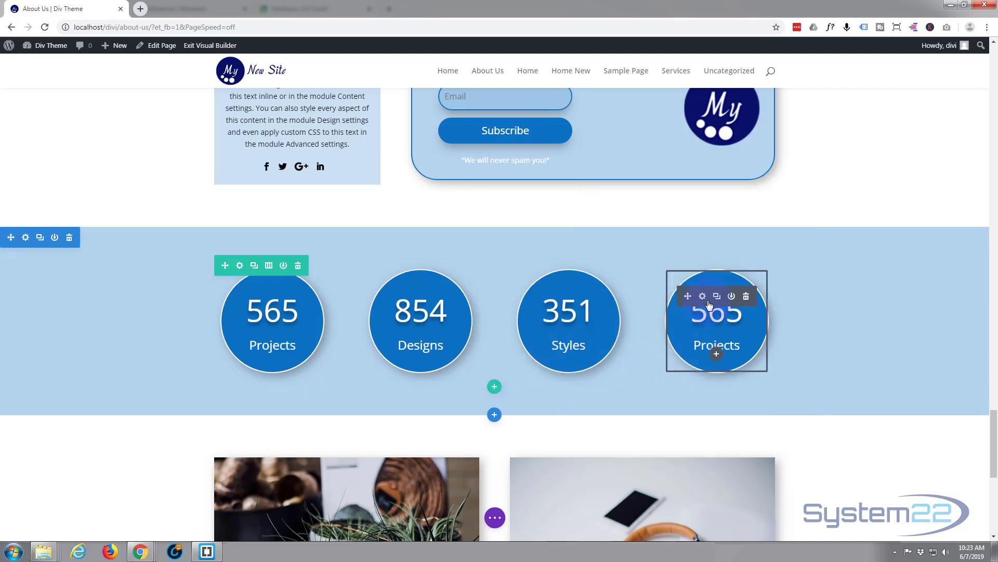
- Set the fourth counter's title to Colors and number to 456, then save
left_click(702, 296)
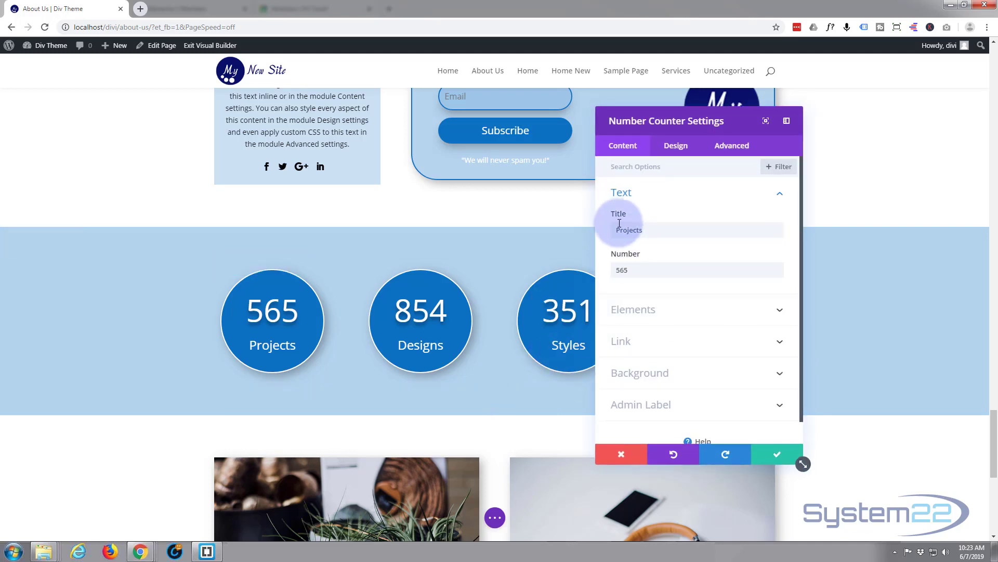
left_click_drag(647, 230, 606, 230)
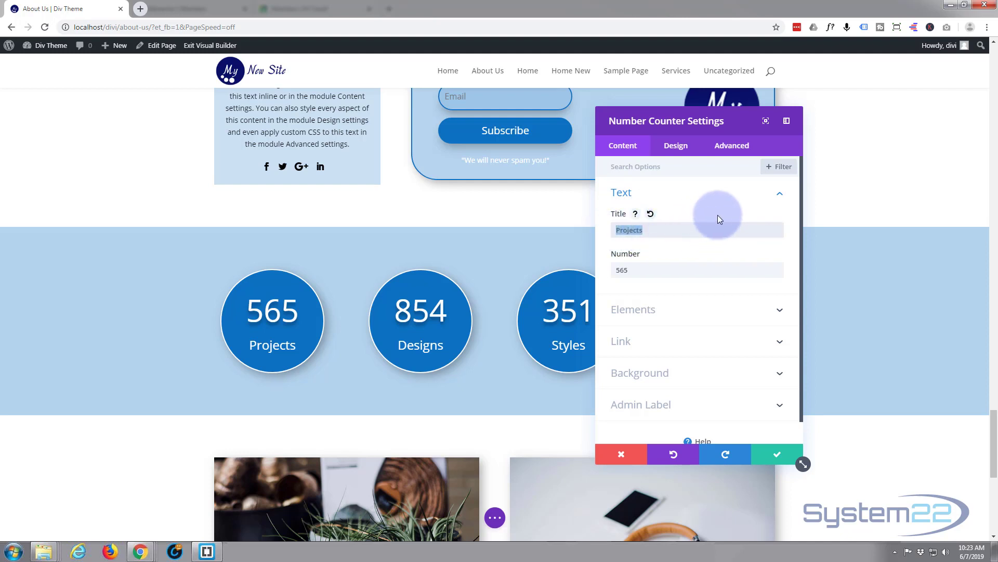
type("Colors")
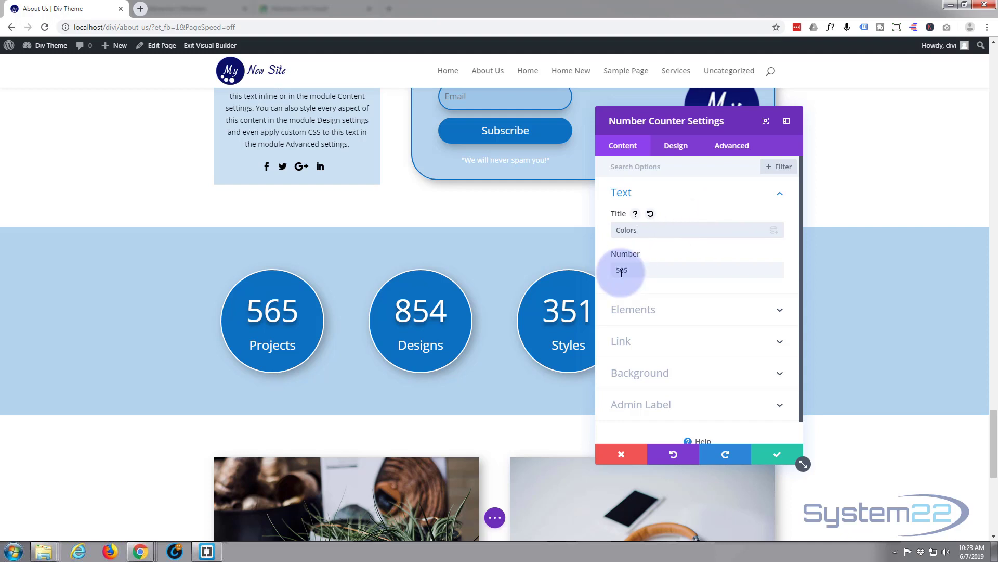
left_click_drag(632, 270, 603, 270)
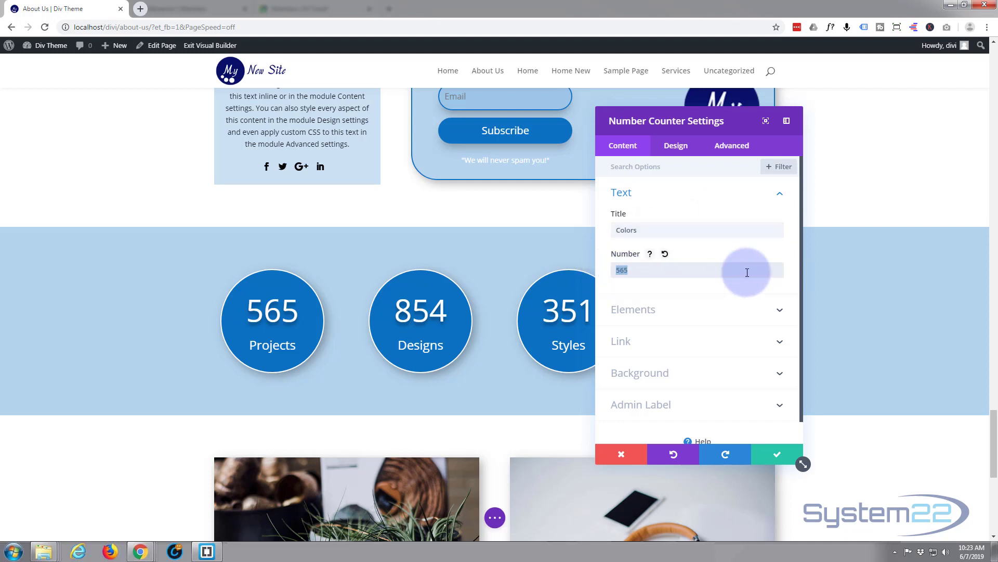
type("45")
left_click(786, 460)
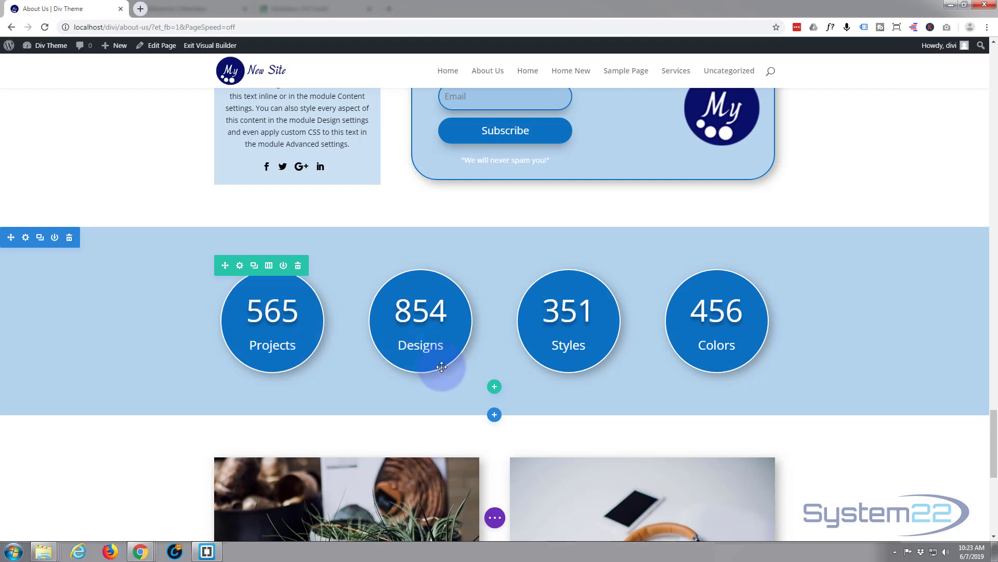
- Save the page changes and exit the Visual Builder to the live About Us page
left_click(494, 519)
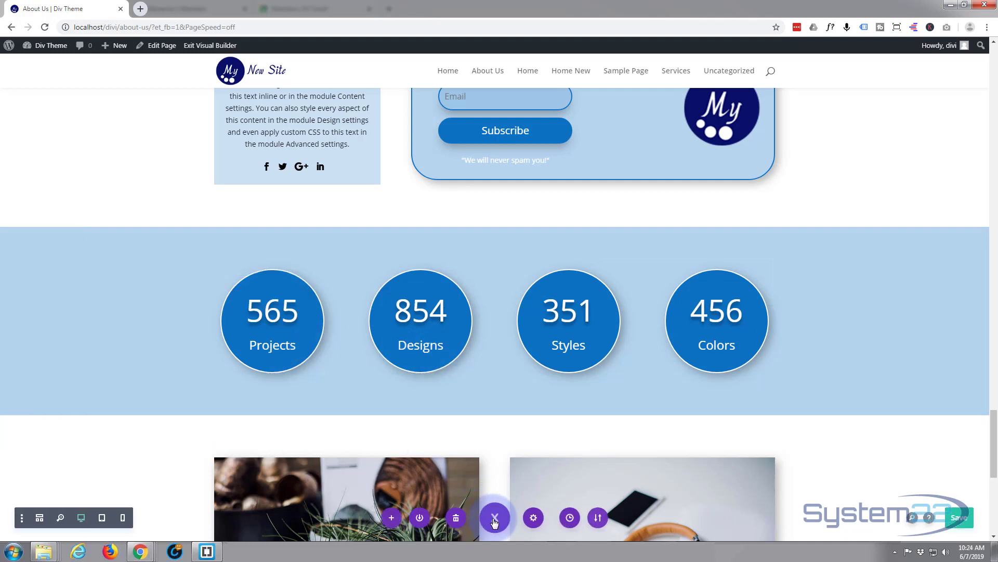
left_click(965, 521)
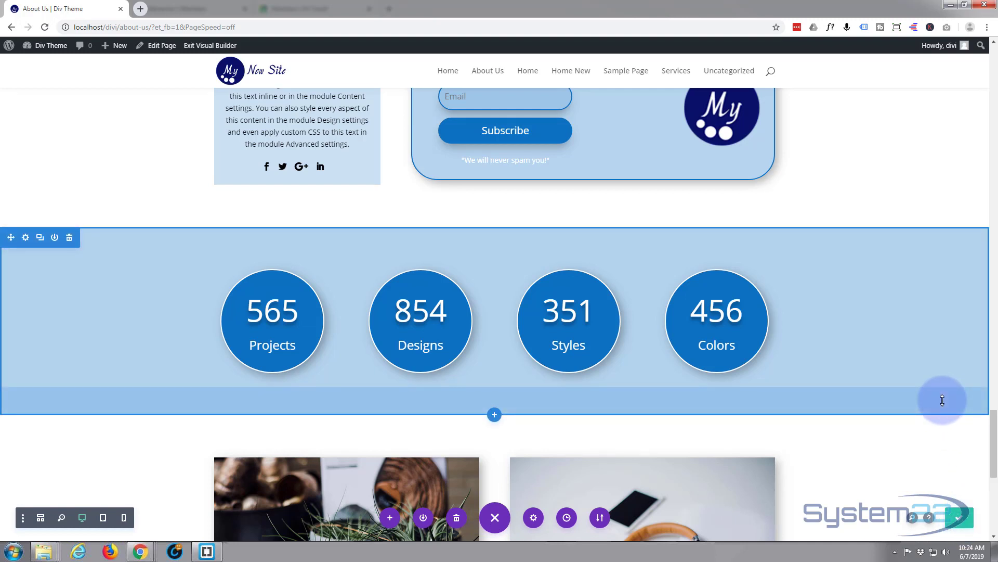
left_click(194, 46)
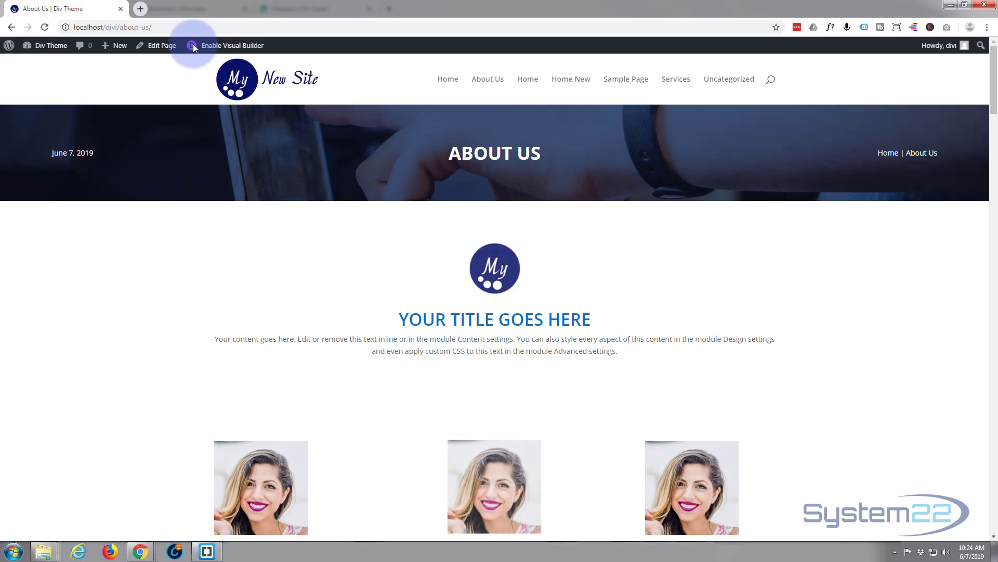
scroll(233, 160, "down", 3)
scroll(237, 153, "down", 17)
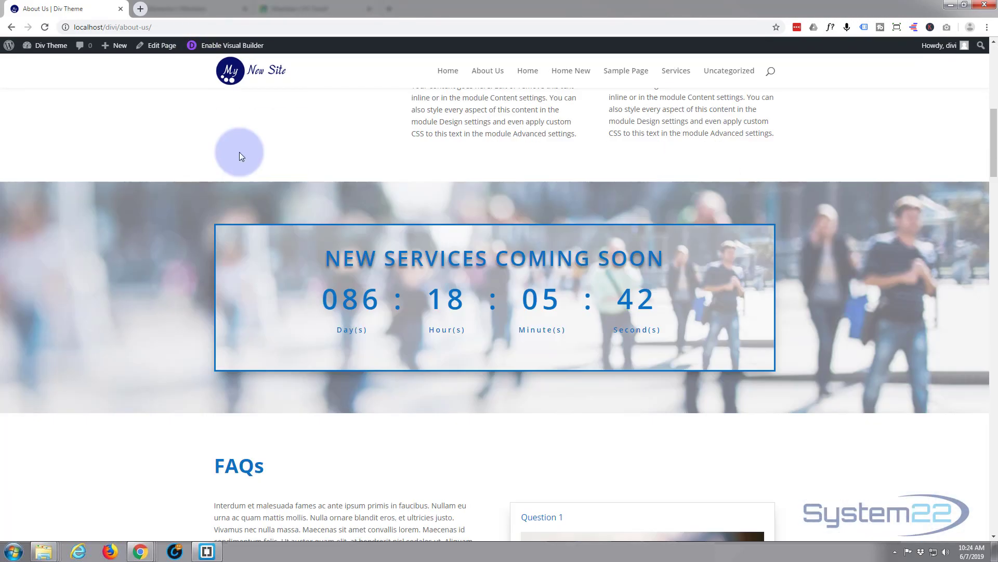
scroll(242, 152, "down", 15)
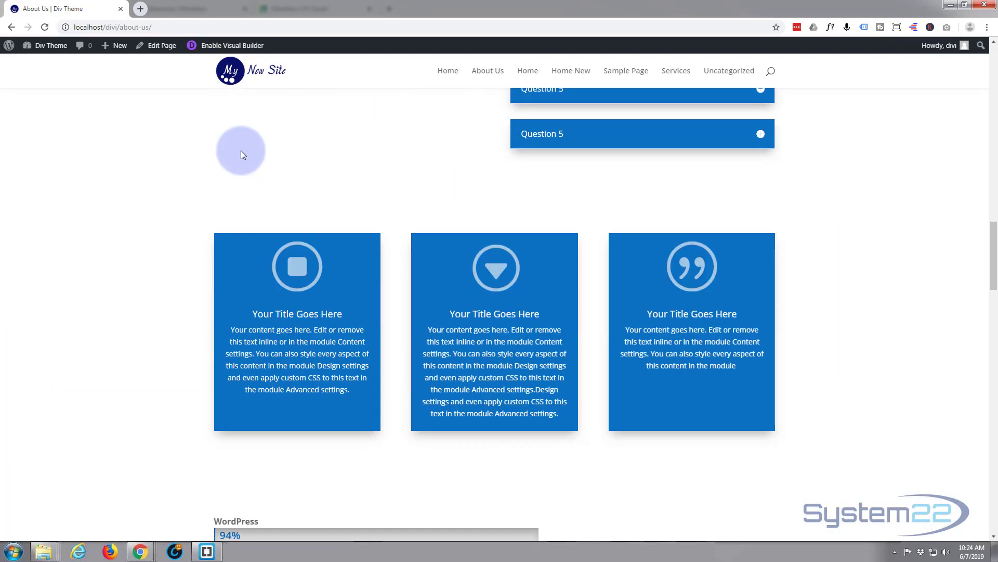
scroll(242, 152, "down", 15)
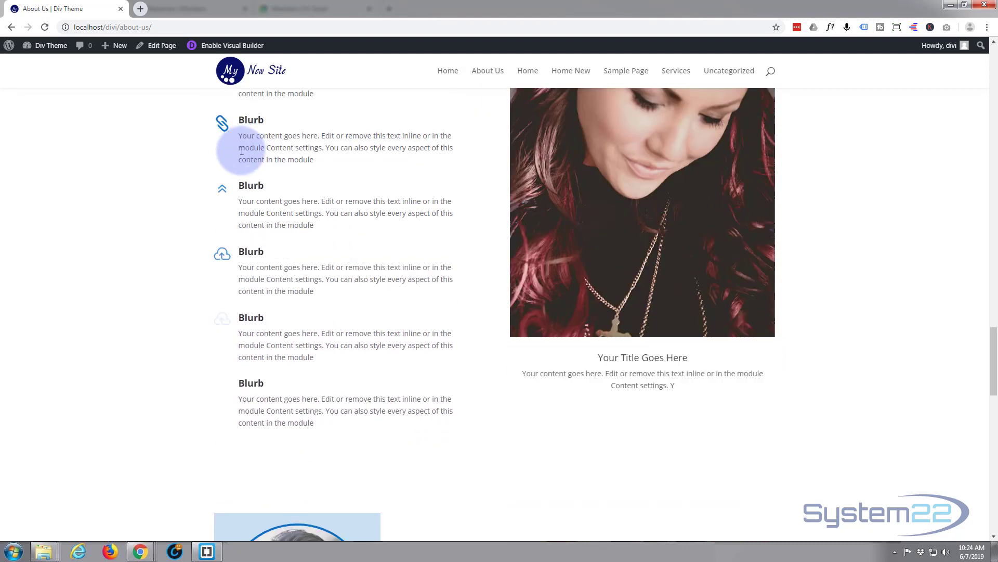
scroll(241, 151, "down", 1)
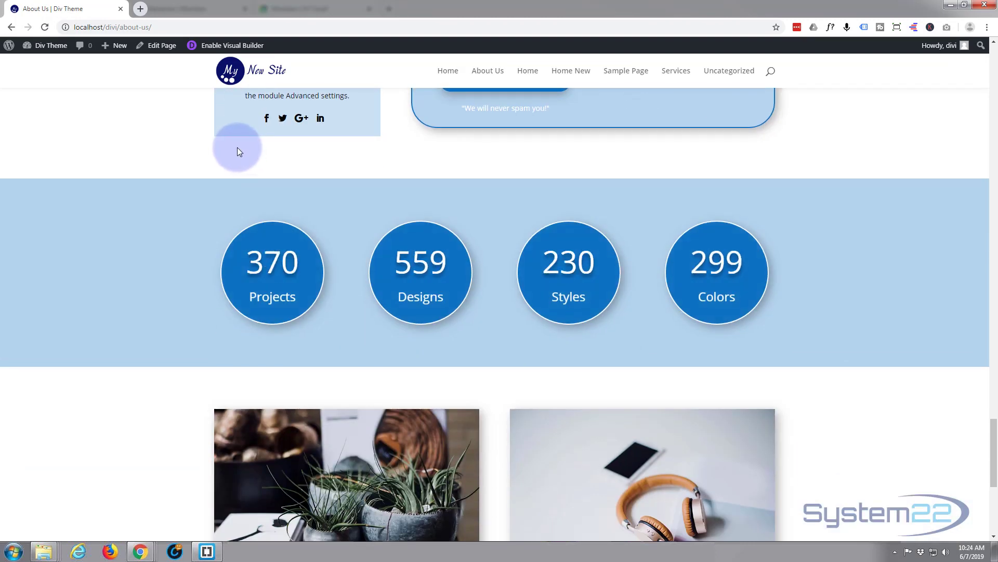